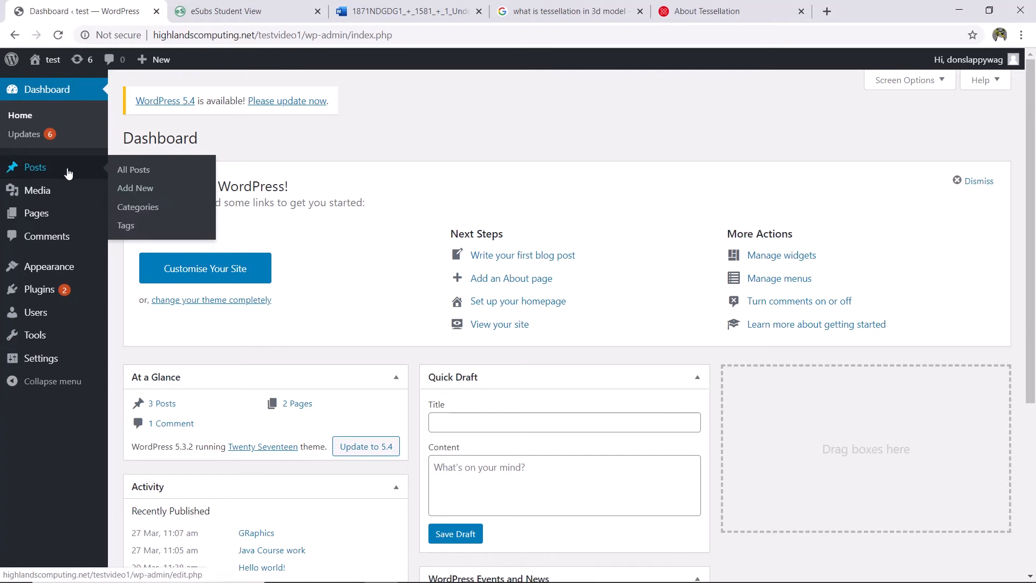
Open the site's post categories page
click(135, 208)
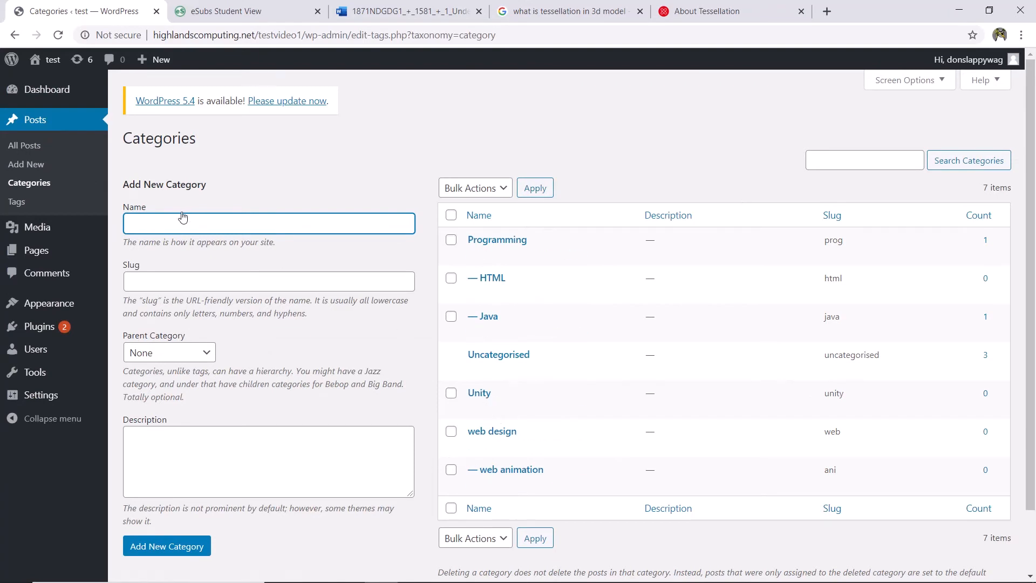
Examine the section hierarchy of bbc.co.uk in a temporary browser tab, going into Sport and its Football subsection
click(825, 11)
text(bb)
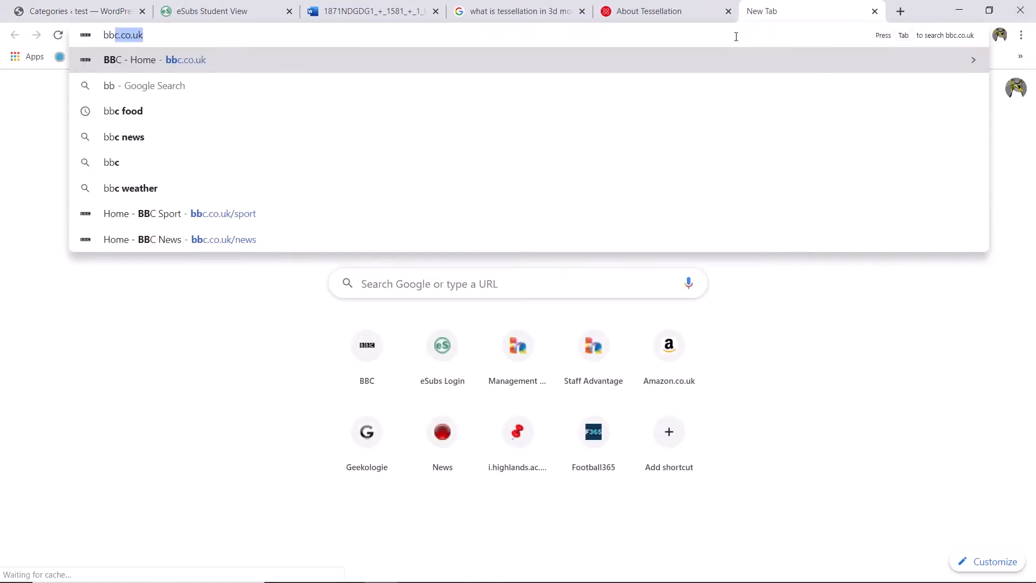
key(Return)
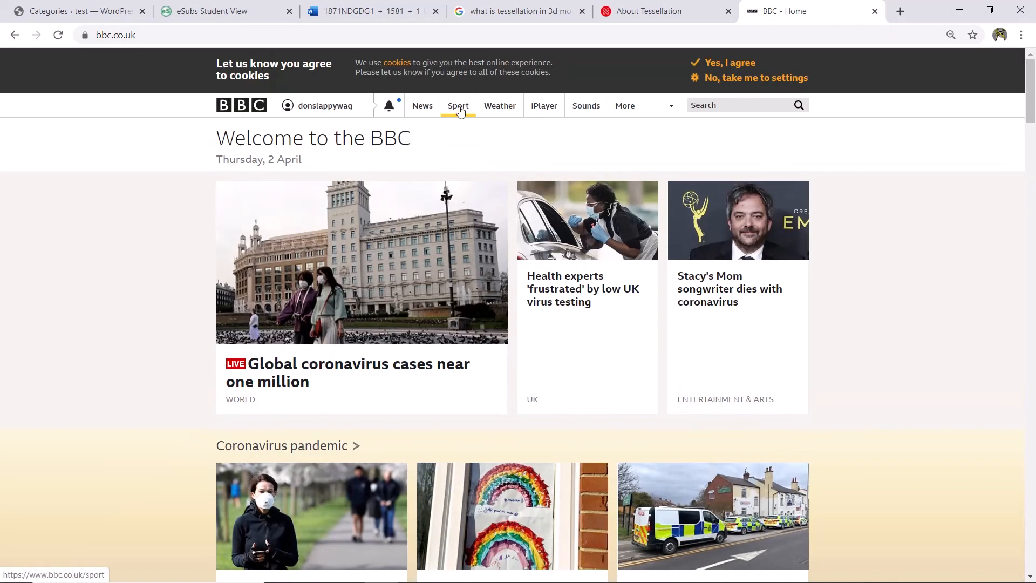
click(460, 111)
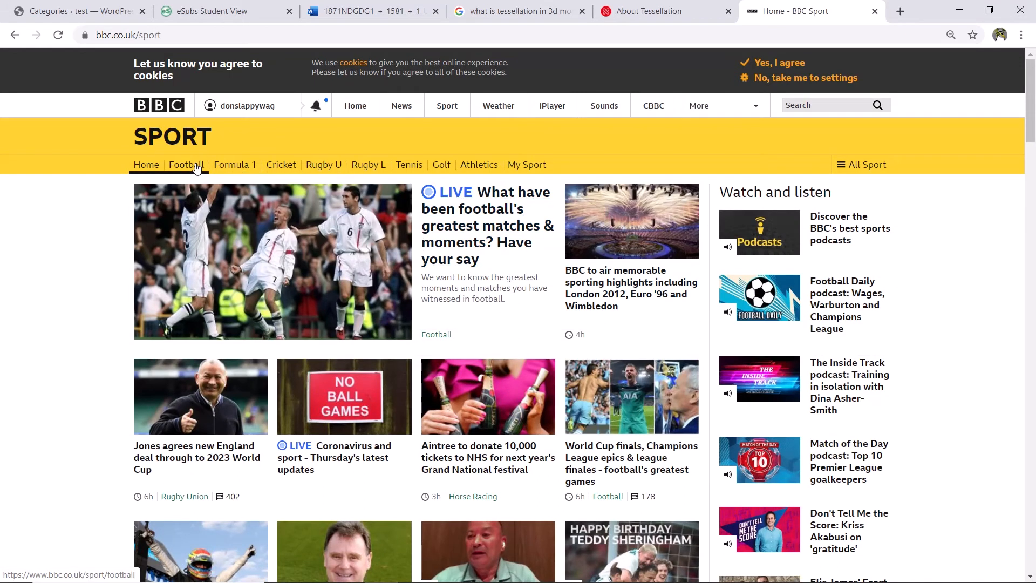
click(197, 168)
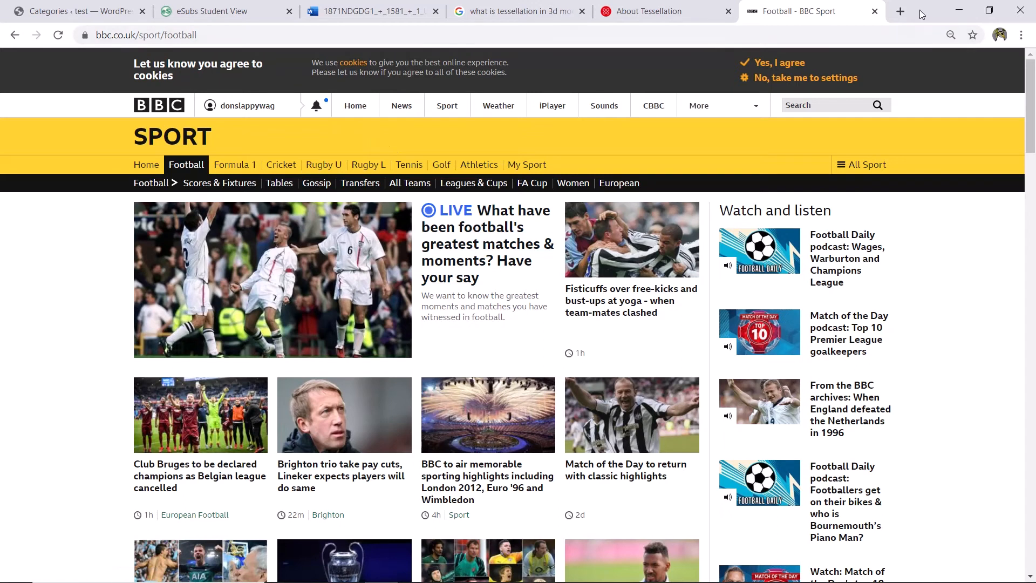
click(875, 11)
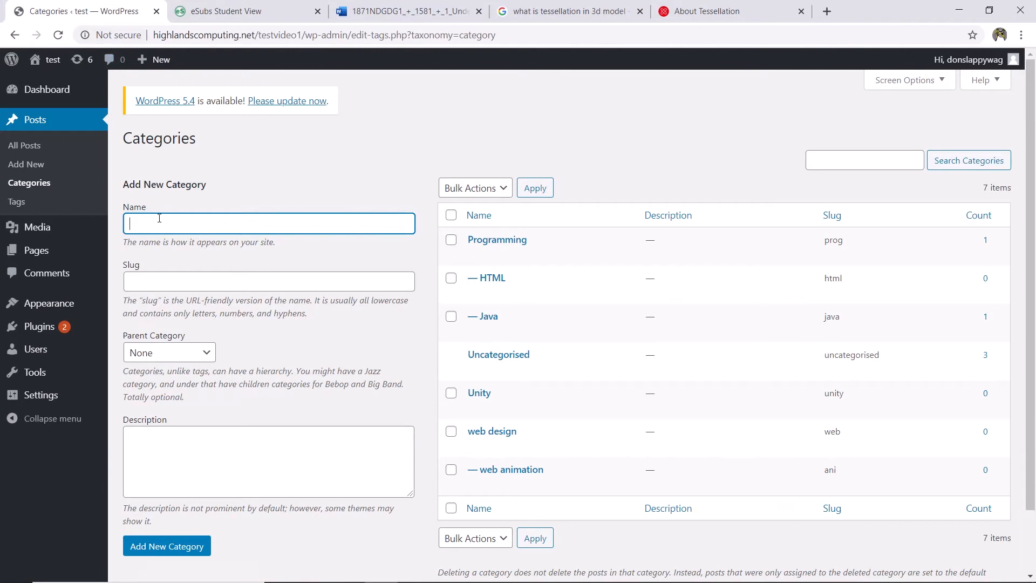
Add a top-level post category named Graphics with the slug gra
mouse_move(503, 259)
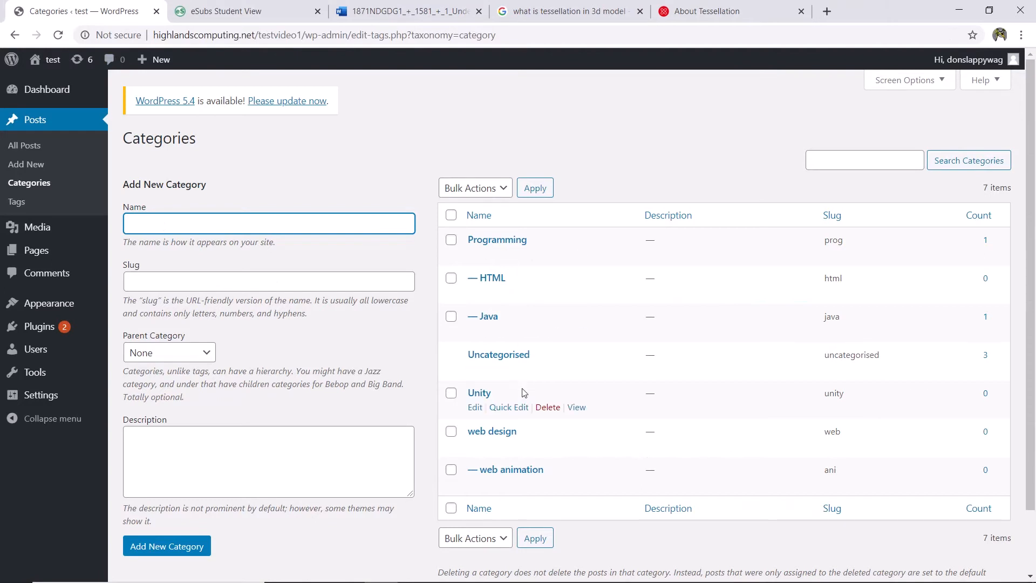
mouse_move(510, 447)
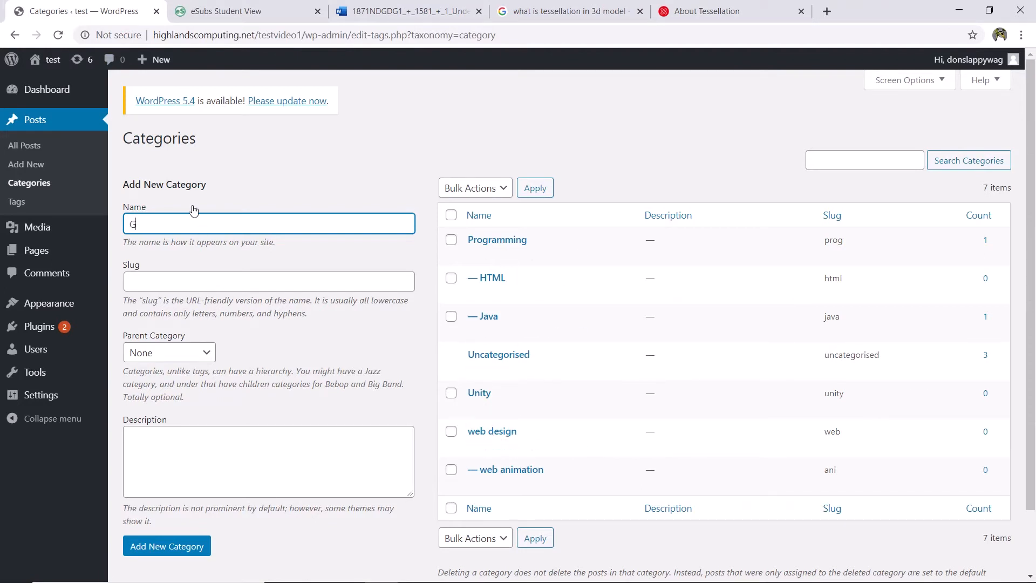
text(s)
click(146, 275)
text(gra)
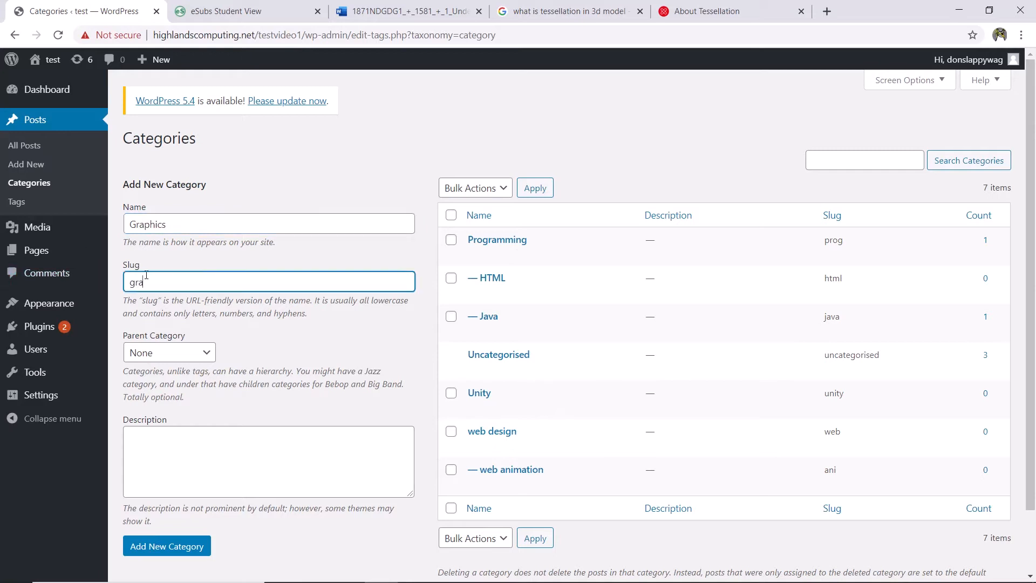
click(176, 546)
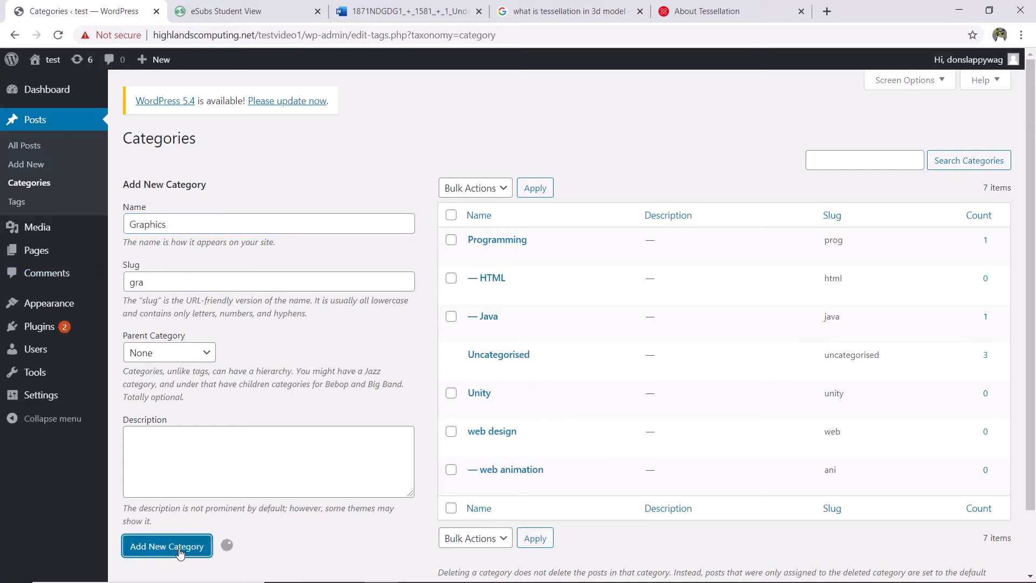
Add a category named 2-D with the slug 2d and Graphics as its parent
click(190, 227)
text(2-D)
click(203, 283)
click(200, 352)
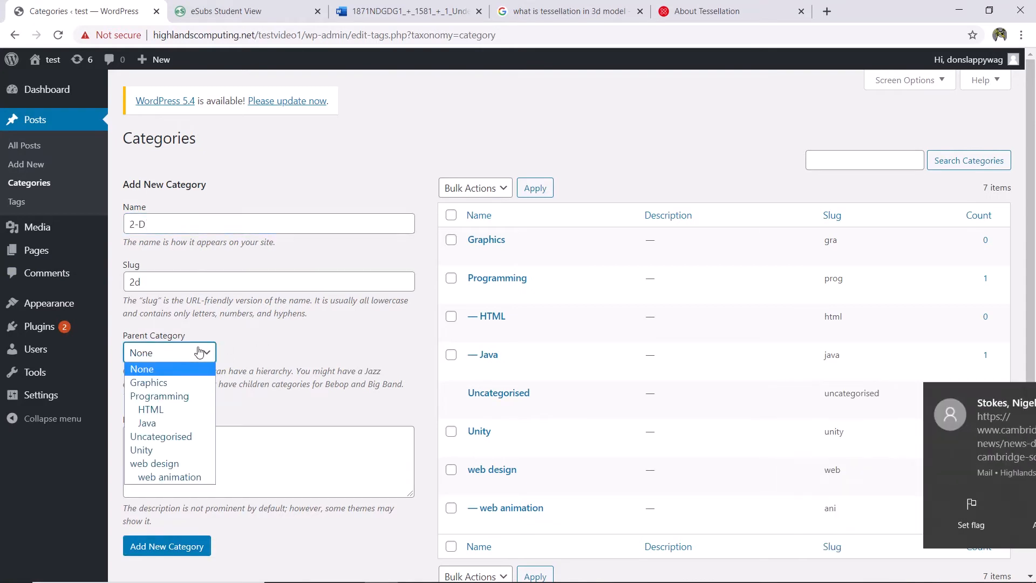
click(159, 379)
click(166, 547)
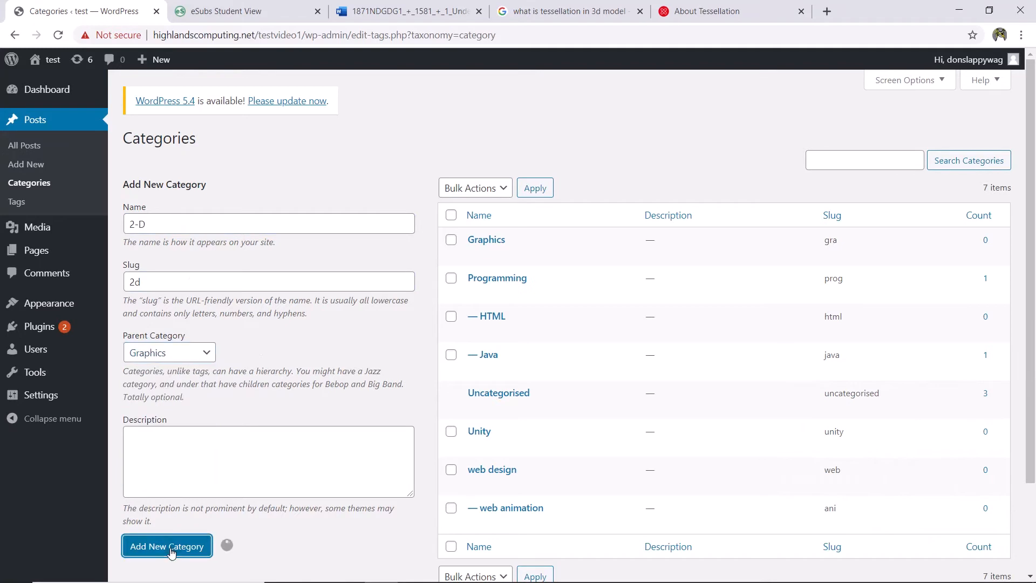
Add a category named 3-D with the slug 3d under the Graphics parent
click(163, 225)
text(3-d)
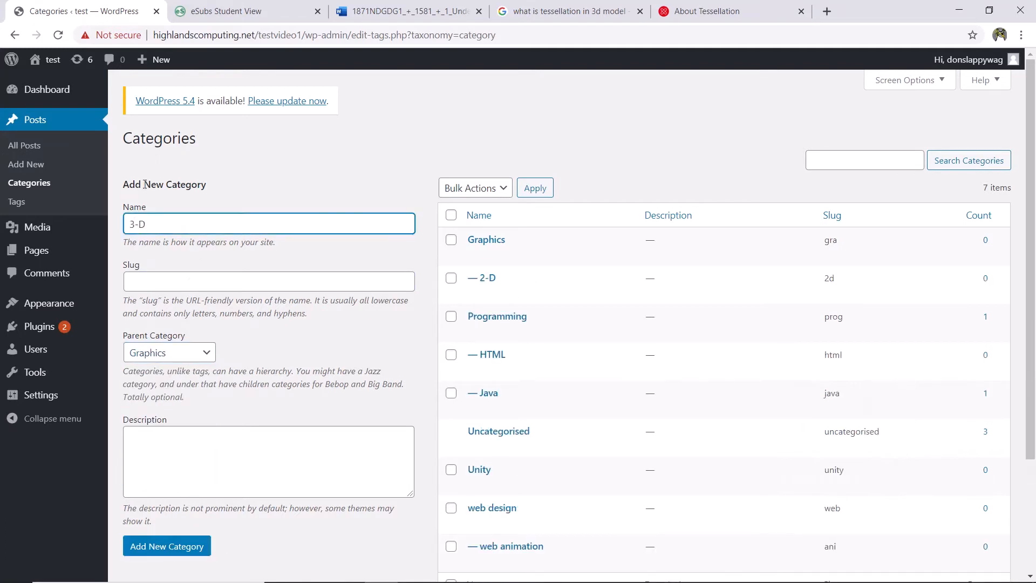
click(157, 286)
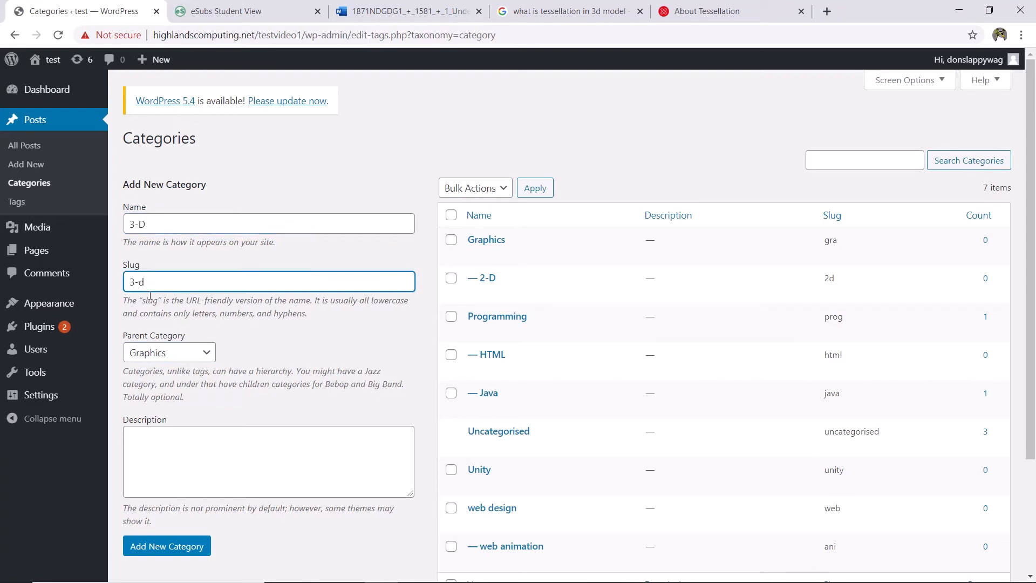
text(3d)
click(139, 556)
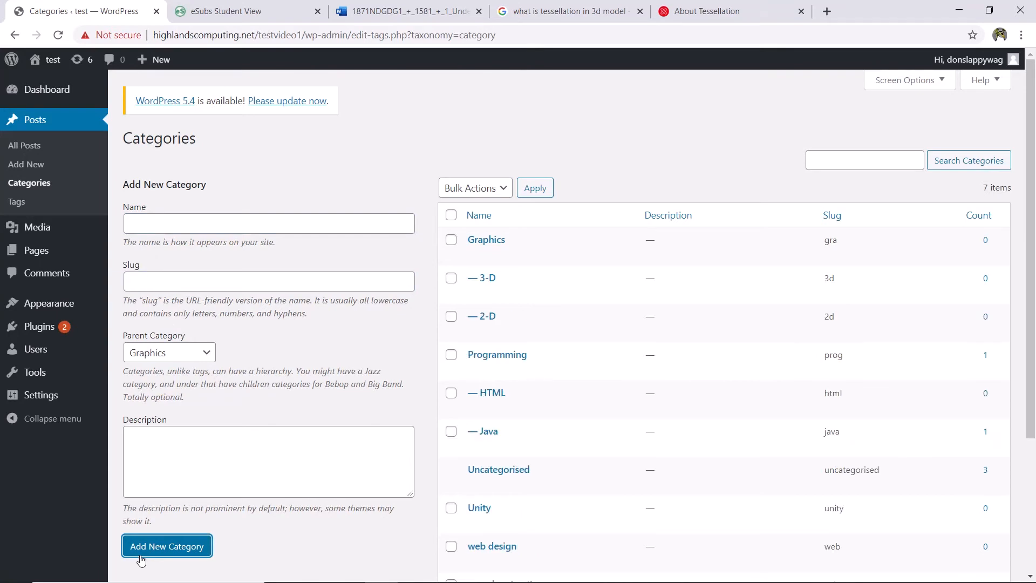
Add a category named Game Development with the slug Gdev and its parent category set to None
click(189, 231)
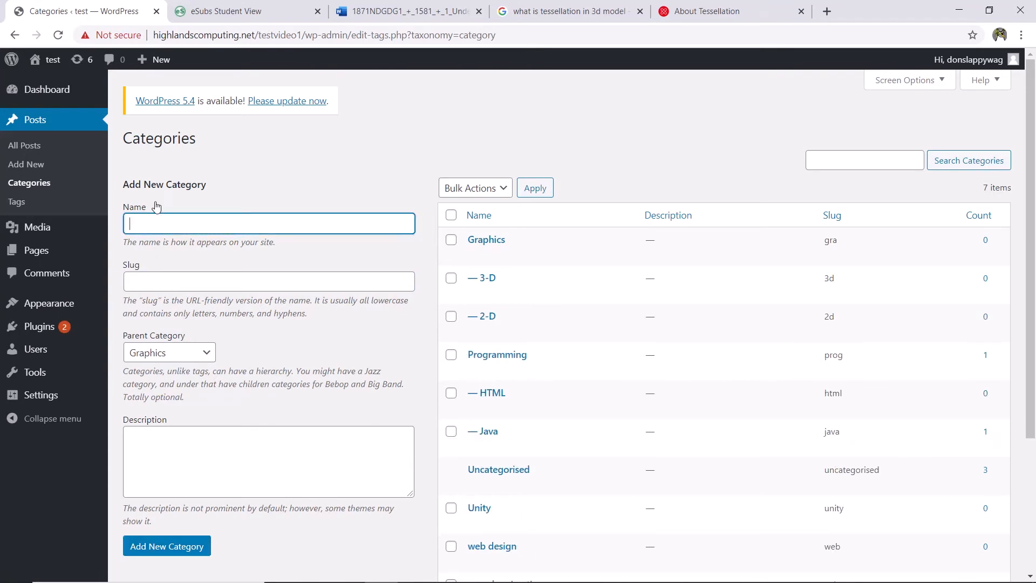
text(Game Development)
click(224, 282)
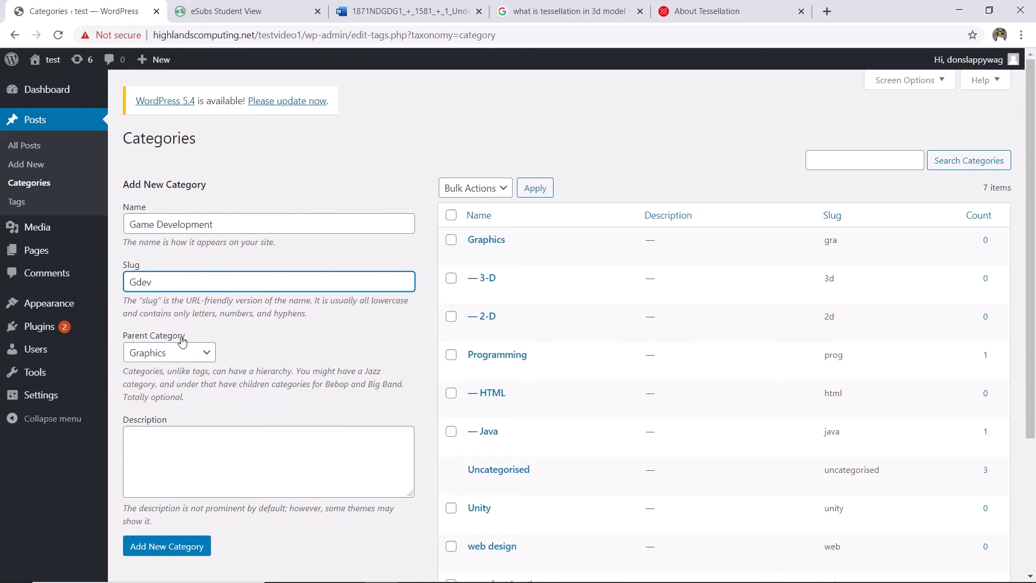
click(192, 357)
click(191, 363)
click(162, 546)
Add a category named Maya with the slug Maya and Game Development as its parent
click(189, 231)
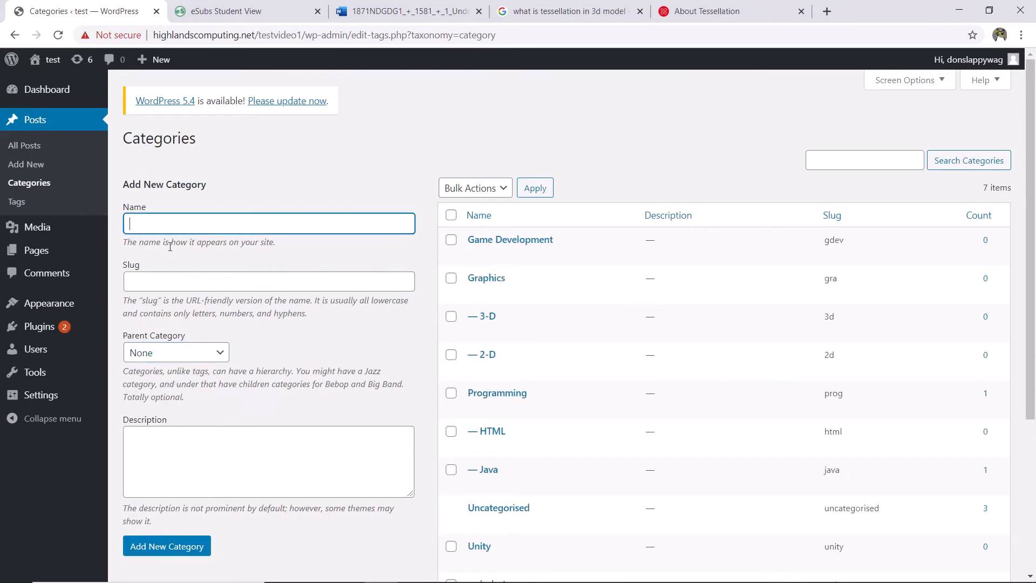
click(171, 280)
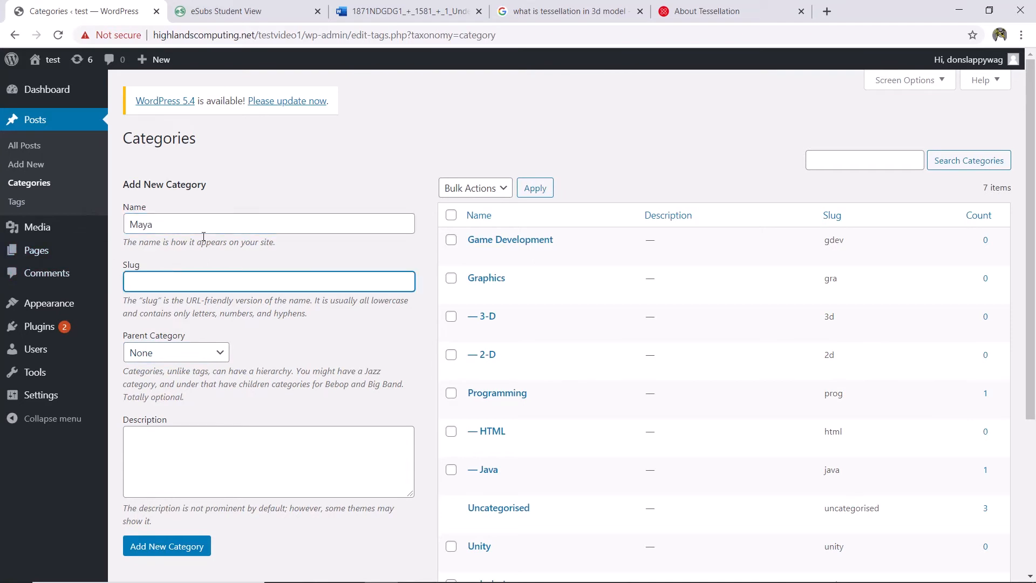
click(217, 359)
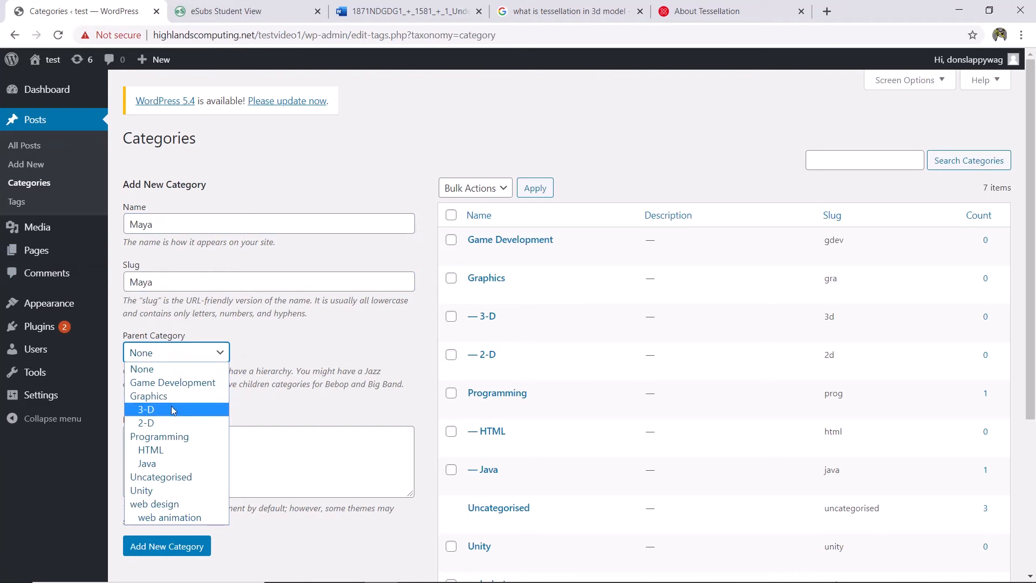
click(169, 382)
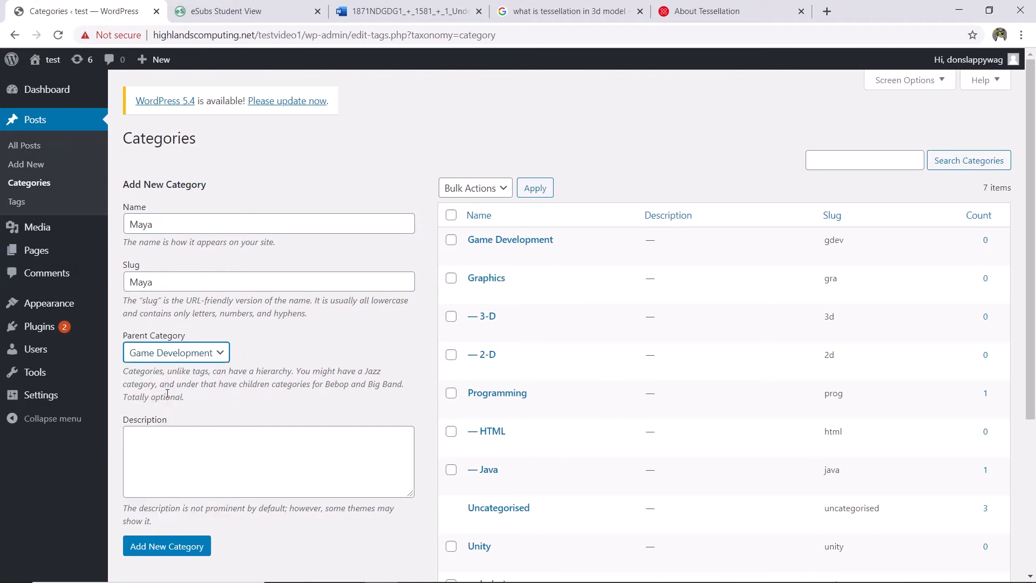
click(165, 546)
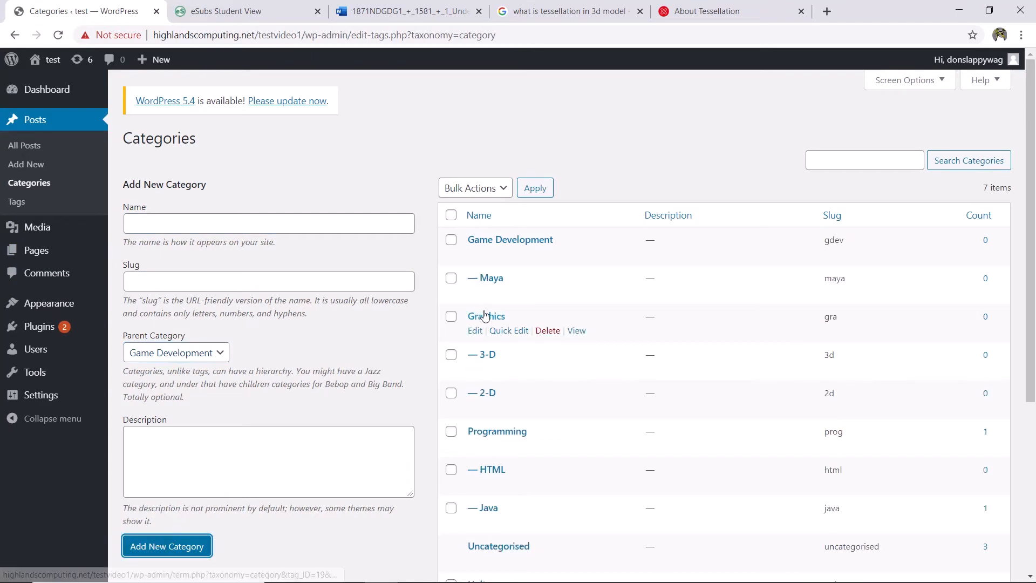
Set the Unity category's parent to Game Development, update it, and return to the categories list
scroll(486, 316, down, 2)
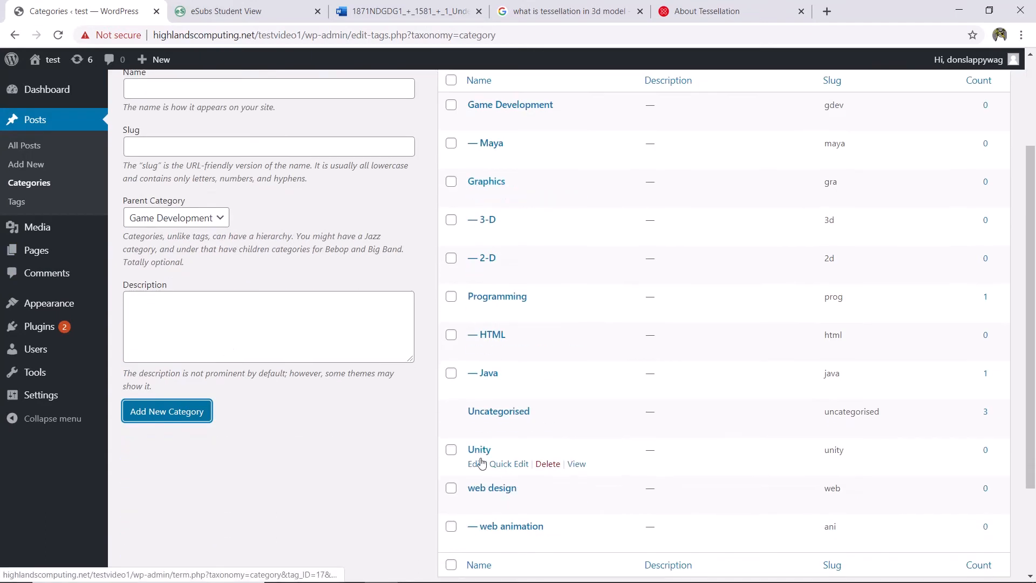
click(476, 466)
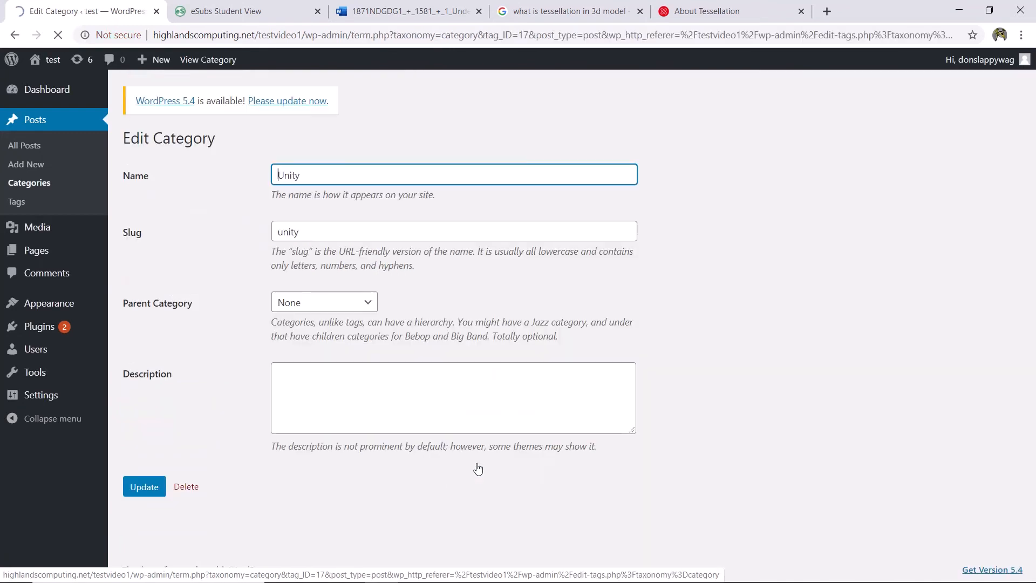
click(370, 306)
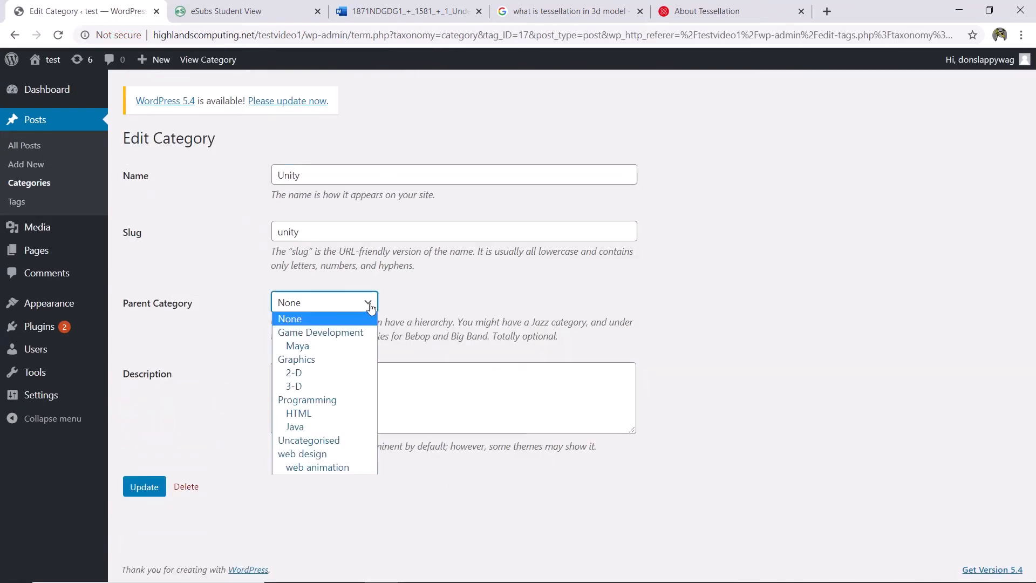
click(335, 332)
click(137, 483)
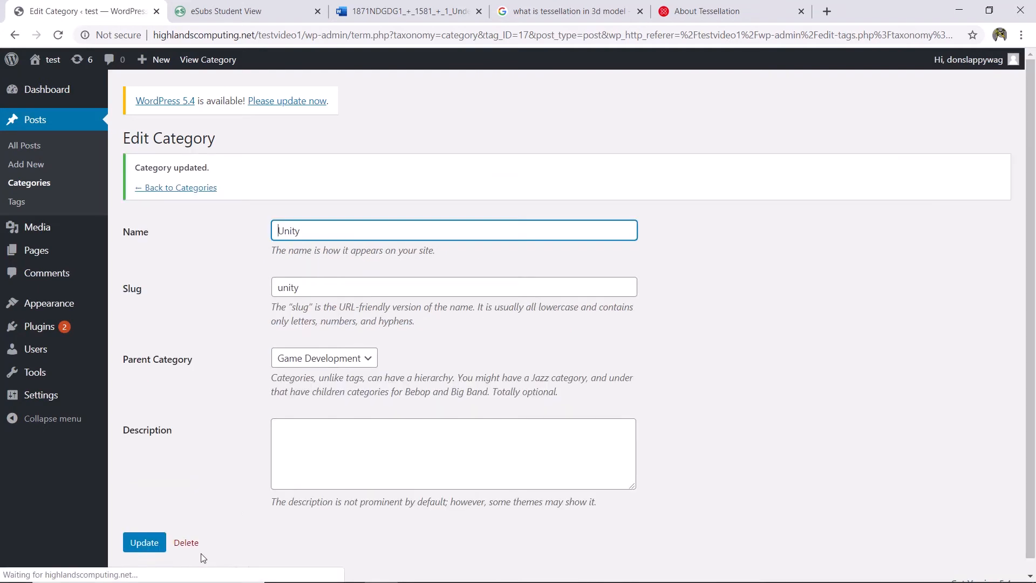
click(179, 188)
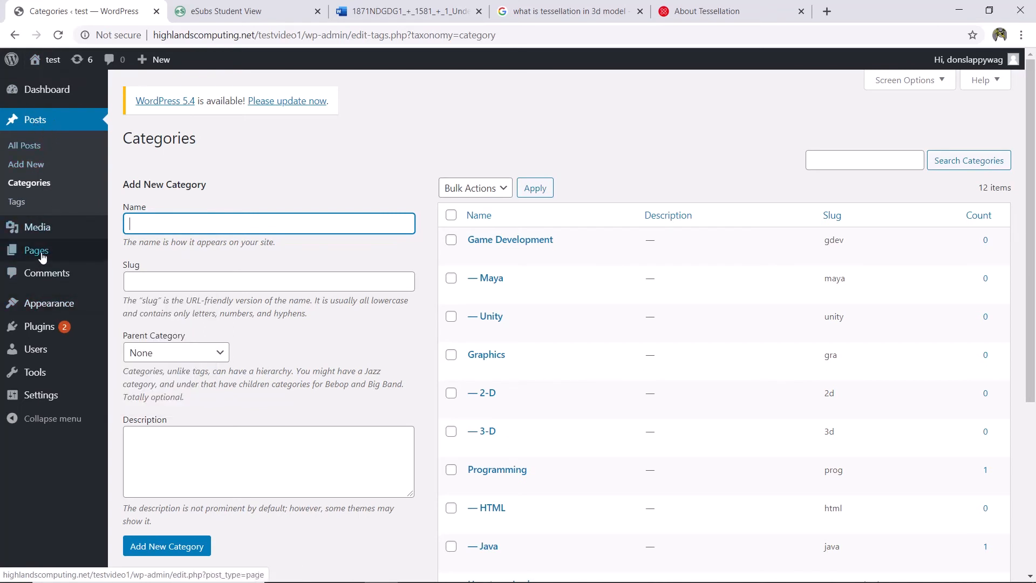
Review the site's existing navigation menu, Menu 1, and permanently delete it
mouse_move(52, 307)
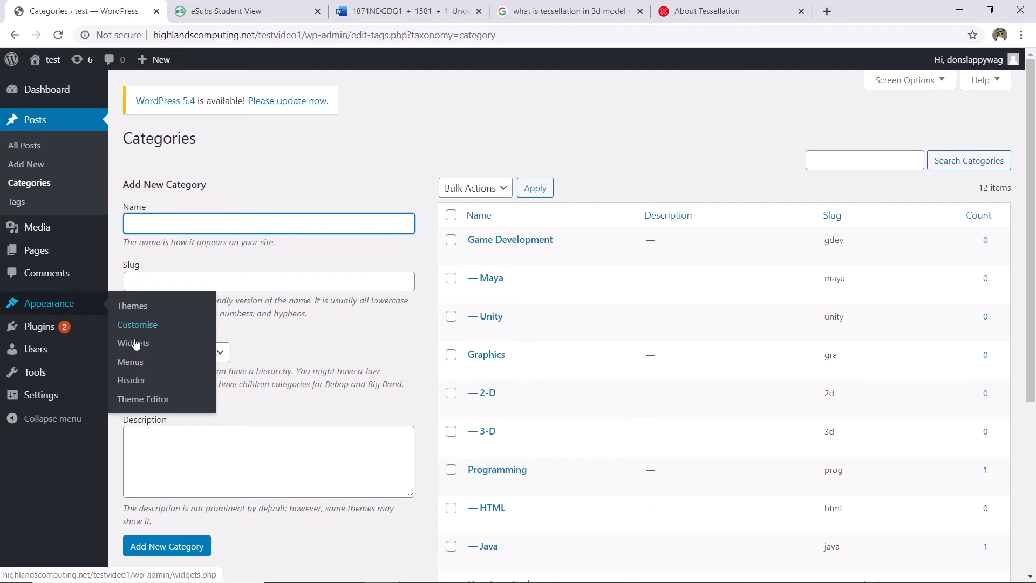
click(137, 365)
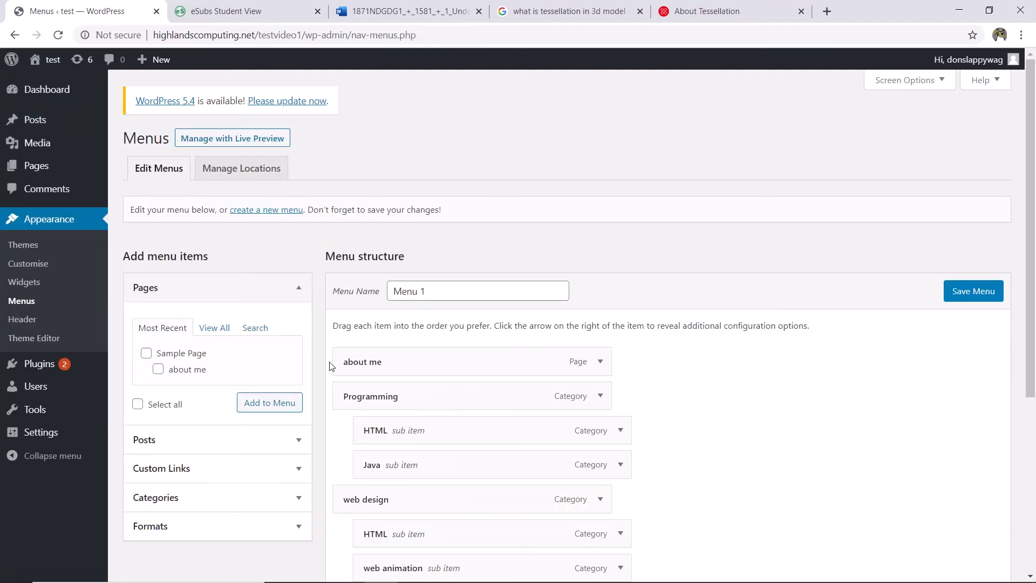
scroll(376, 317, down, 5)
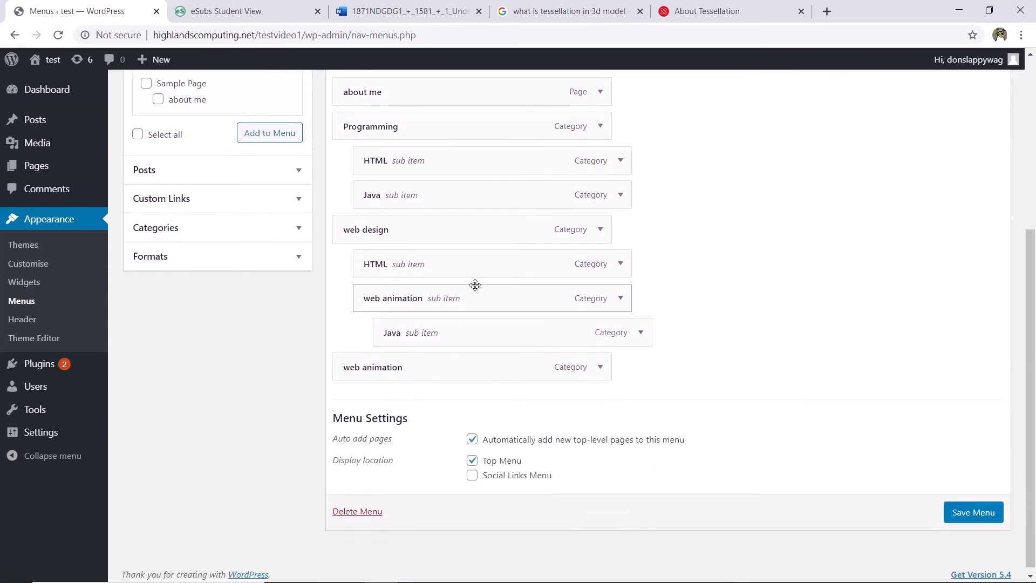
scroll(526, 332, up, 3)
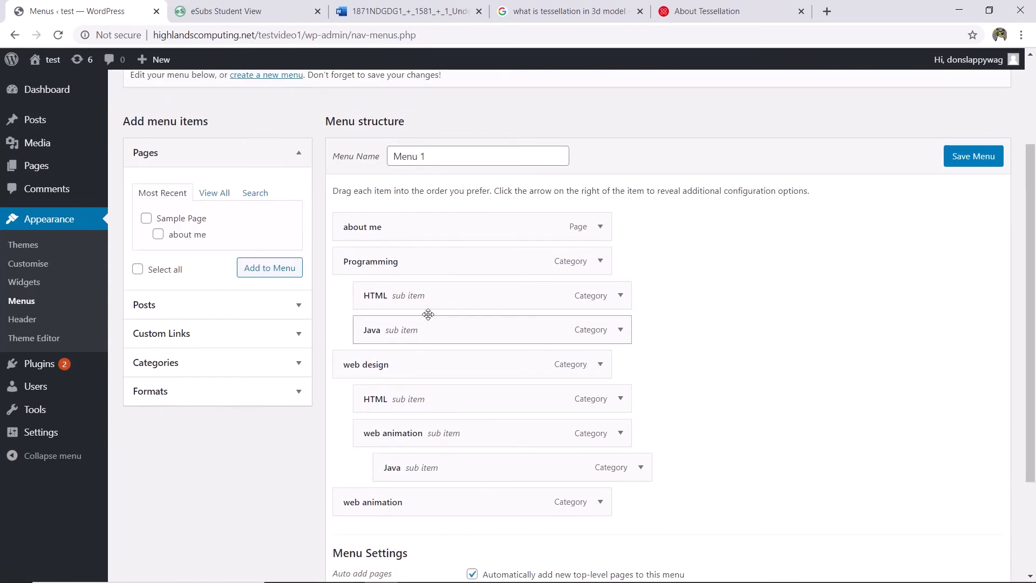
scroll(433, 300, down, 1)
scroll(433, 300, down, 1)
scroll(430, 303, up, 1)
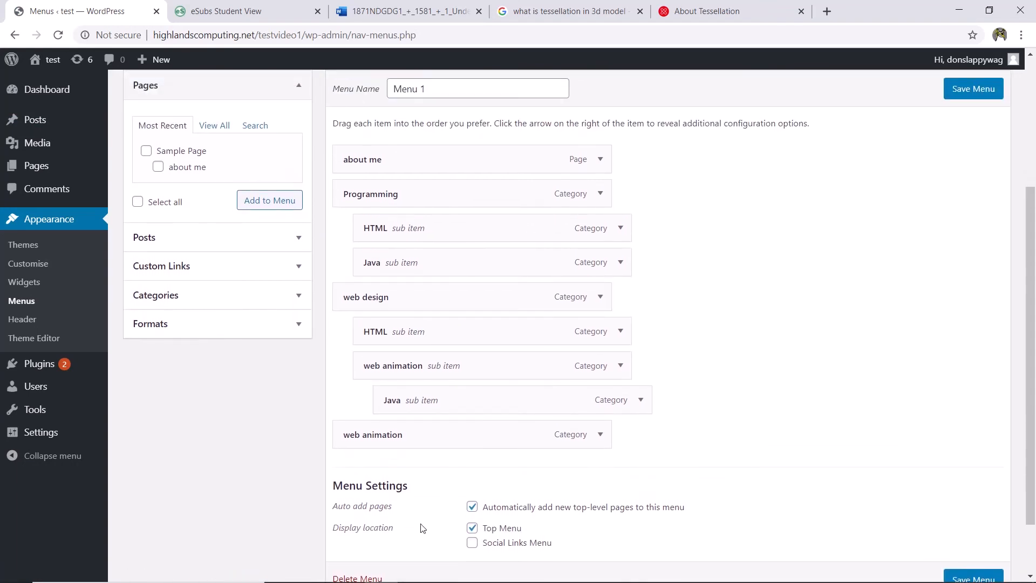
scroll(405, 482, down, 1)
click(355, 510)
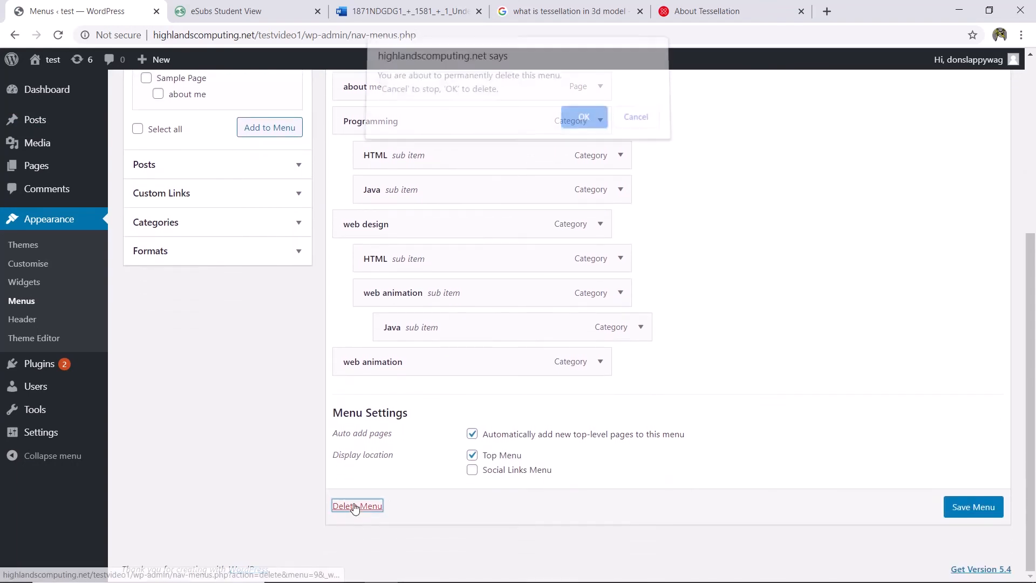
click(567, 130)
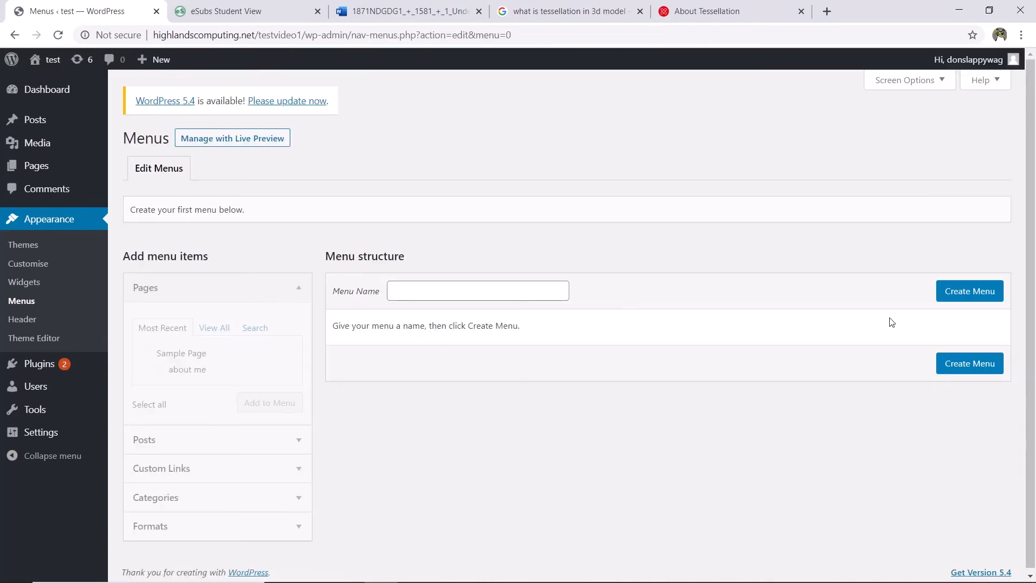
Create a navigation menu named Menu 1, assign it to the Top Menu display location, and save it
click(950, 300)
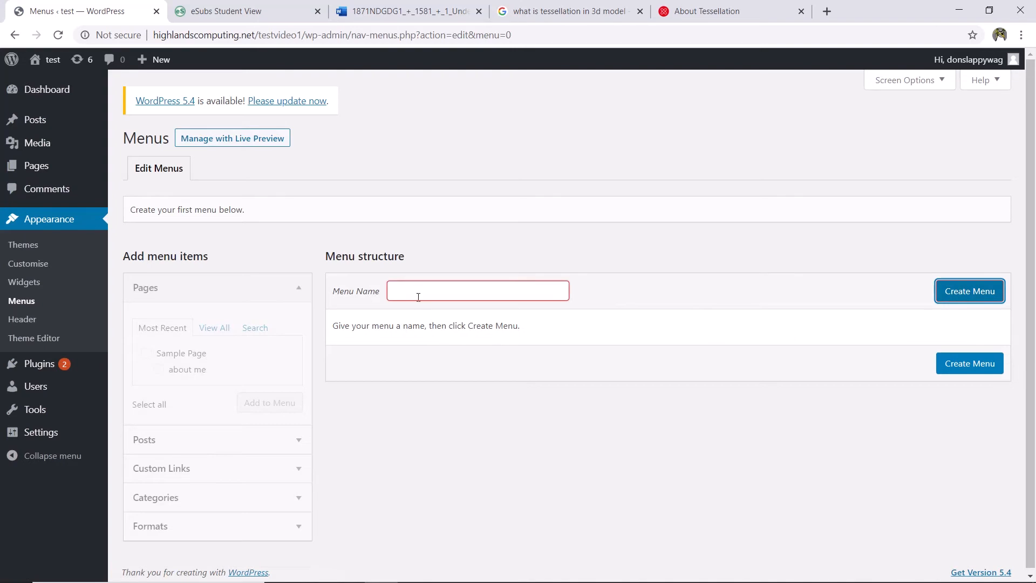
click(417, 289)
click(423, 331)
click(955, 294)
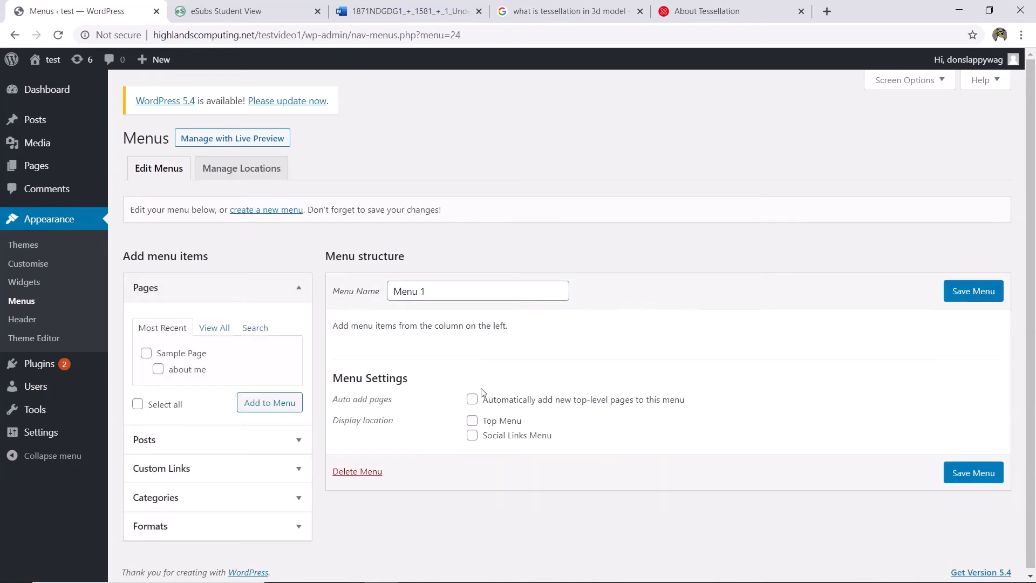
scroll(475, 405, down, 1)
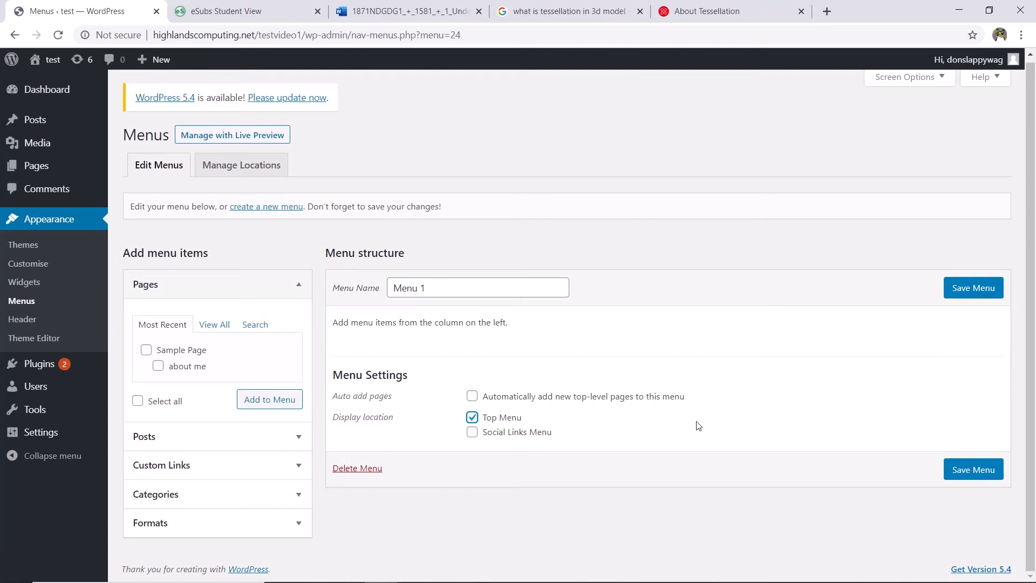
click(984, 475)
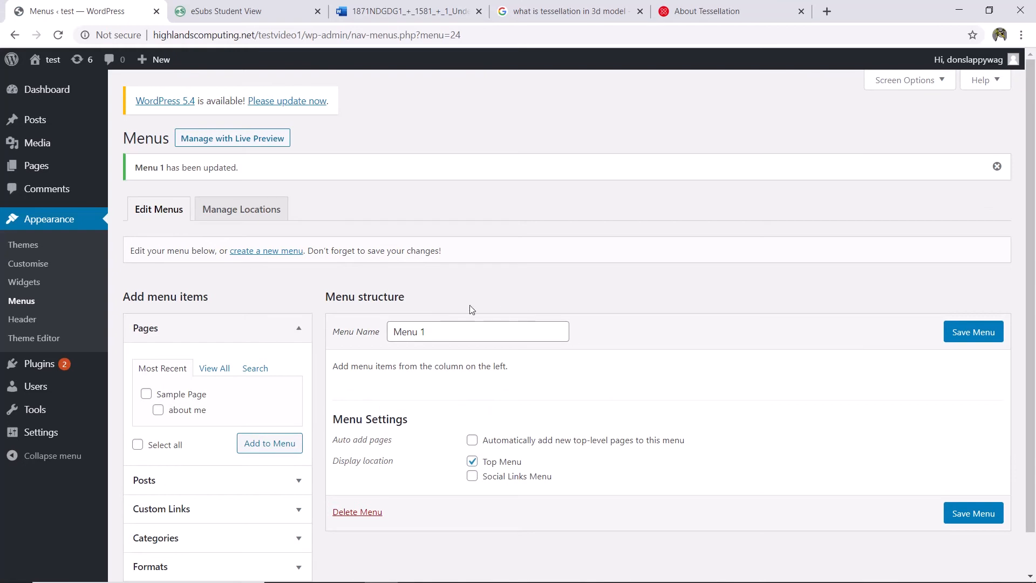
Add every post category except Uncategorised to Menu 1 and save the menu
scroll(278, 440, down, 1)
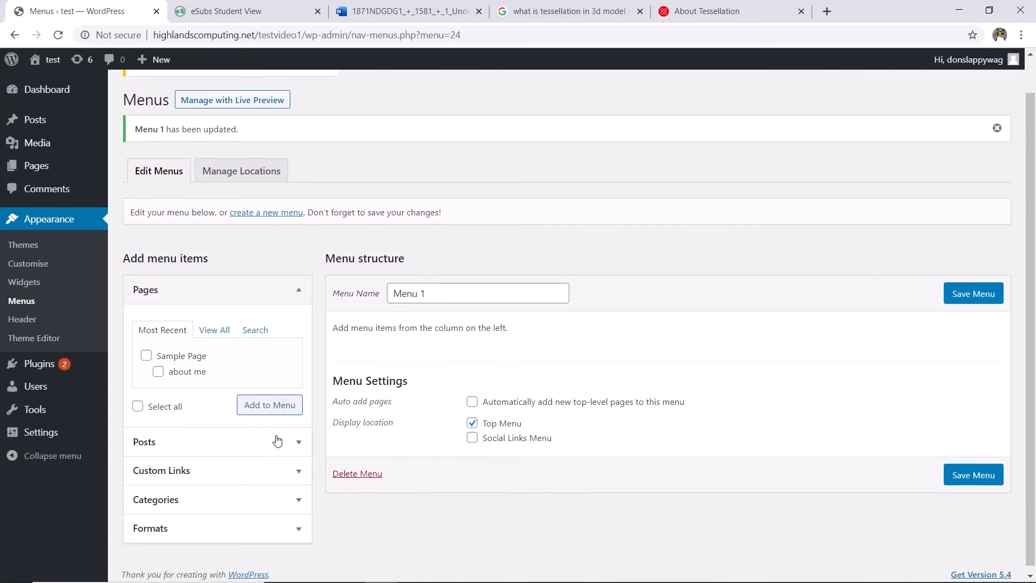
click(212, 494)
scroll(207, 459, down, 1)
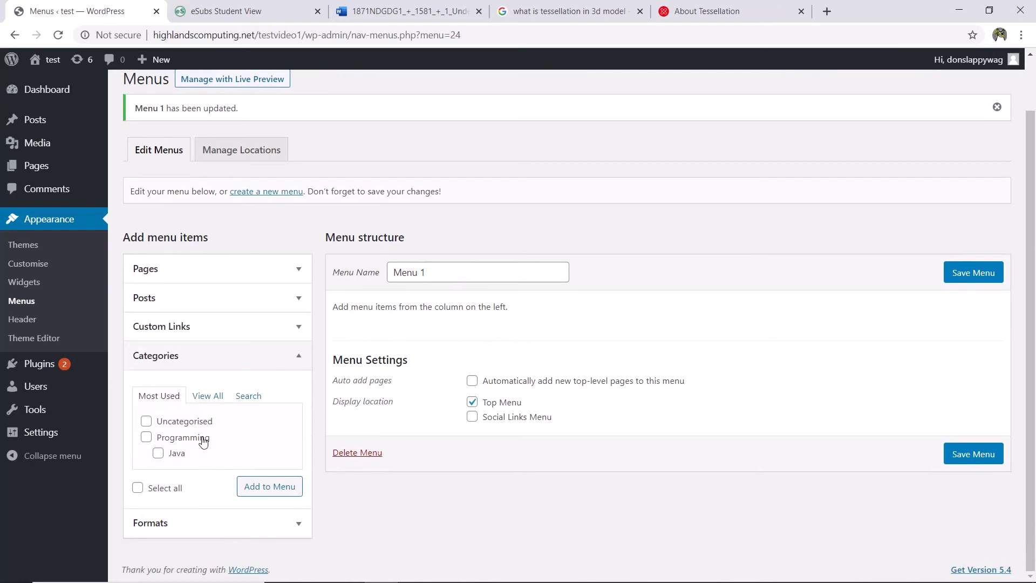
click(208, 397)
scroll(203, 407, down, 2)
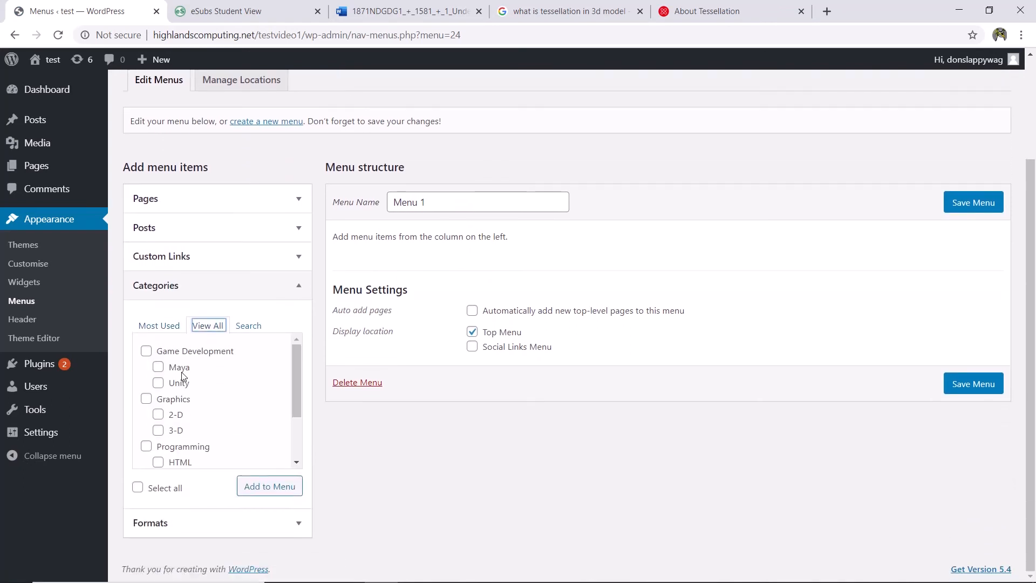
click(168, 489)
drag(297, 386, 295, 433)
click(155, 425)
scroll(292, 399, up, 3)
click(264, 488)
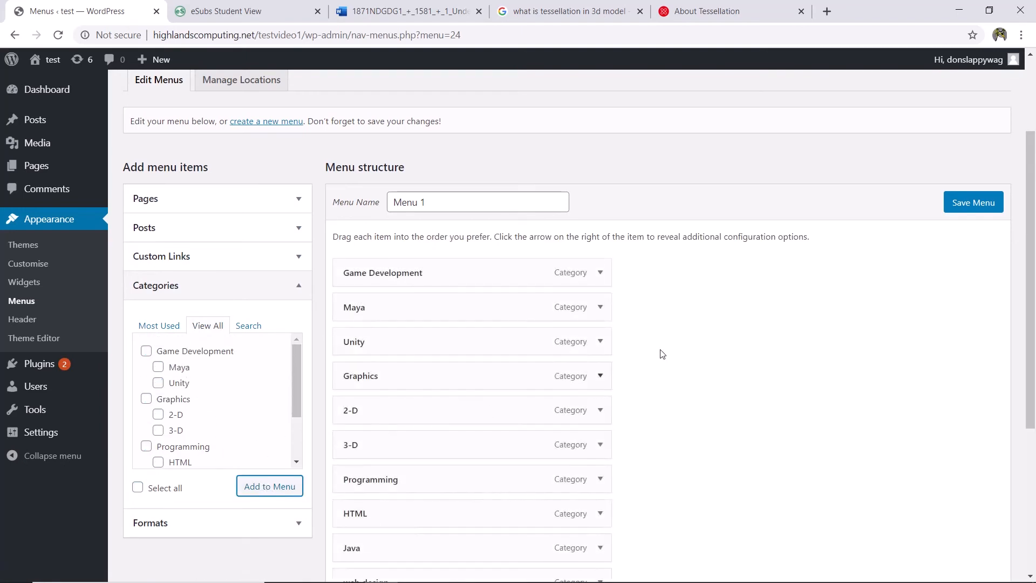
scroll(674, 281, down, 4)
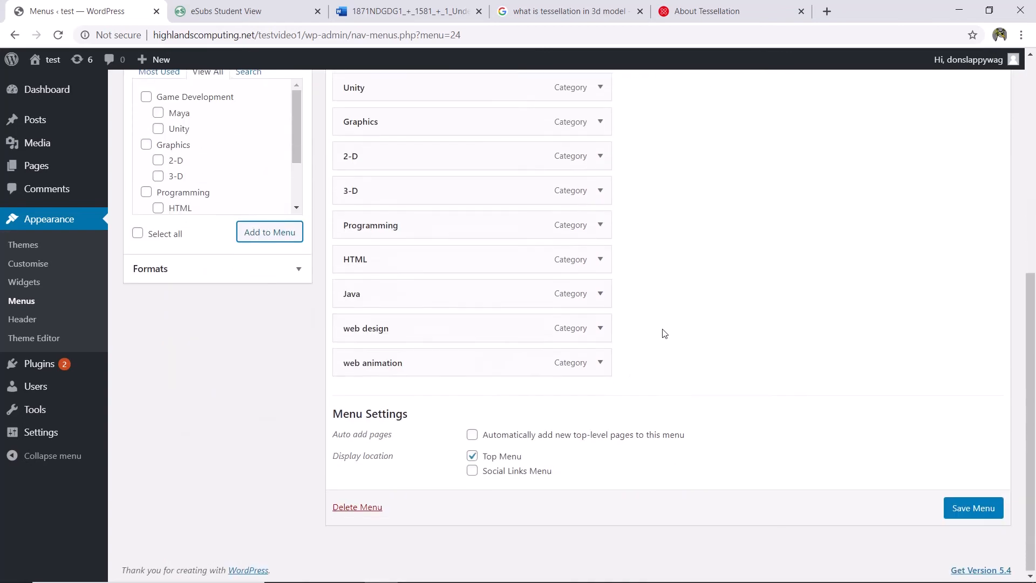
scroll(667, 334, up, 5)
click(992, 290)
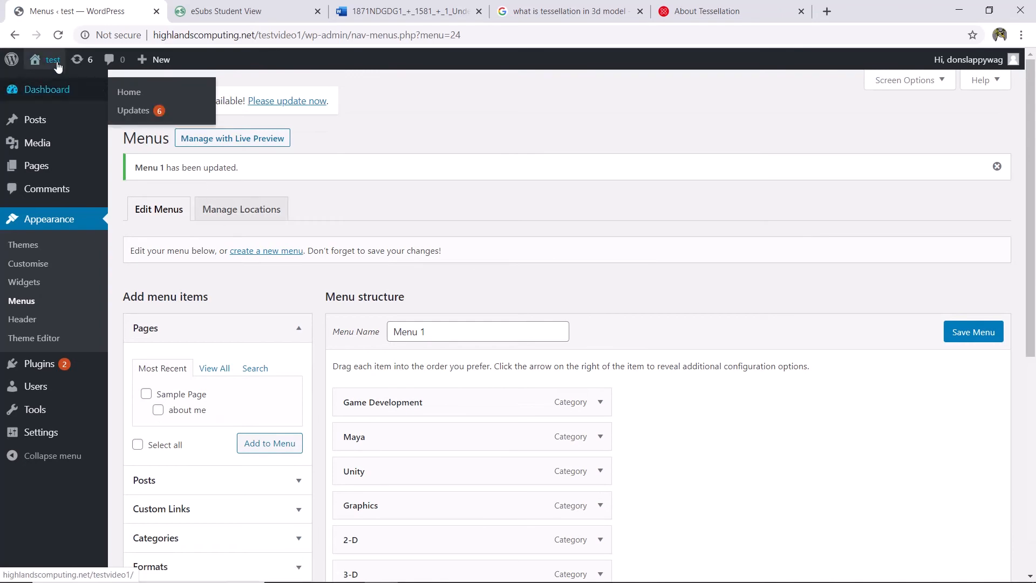
Open the live site in a new browser tab and examine its navigation menu
mouse_move(58, 65)
middle_click(53, 85)
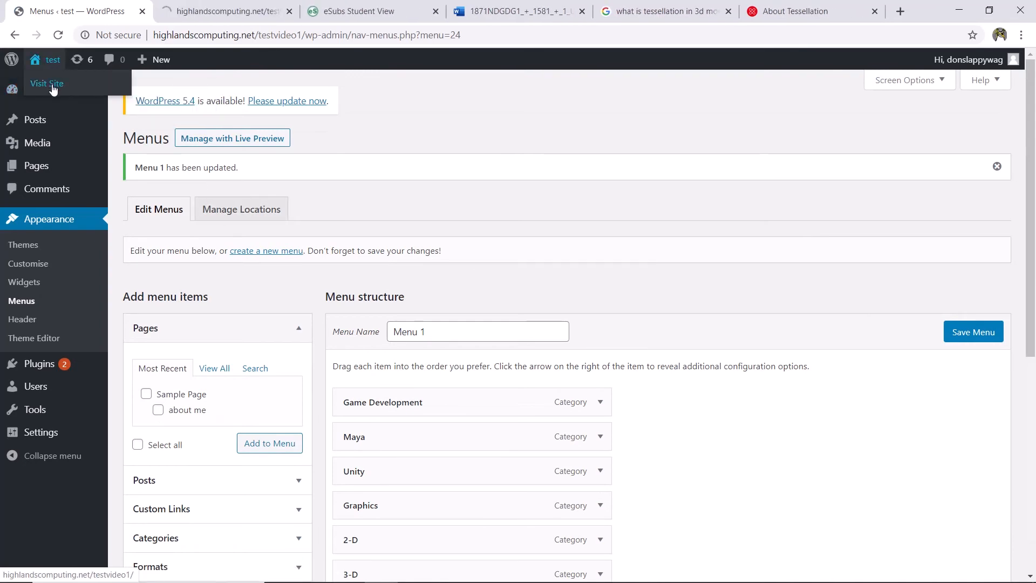
click(225, 17)
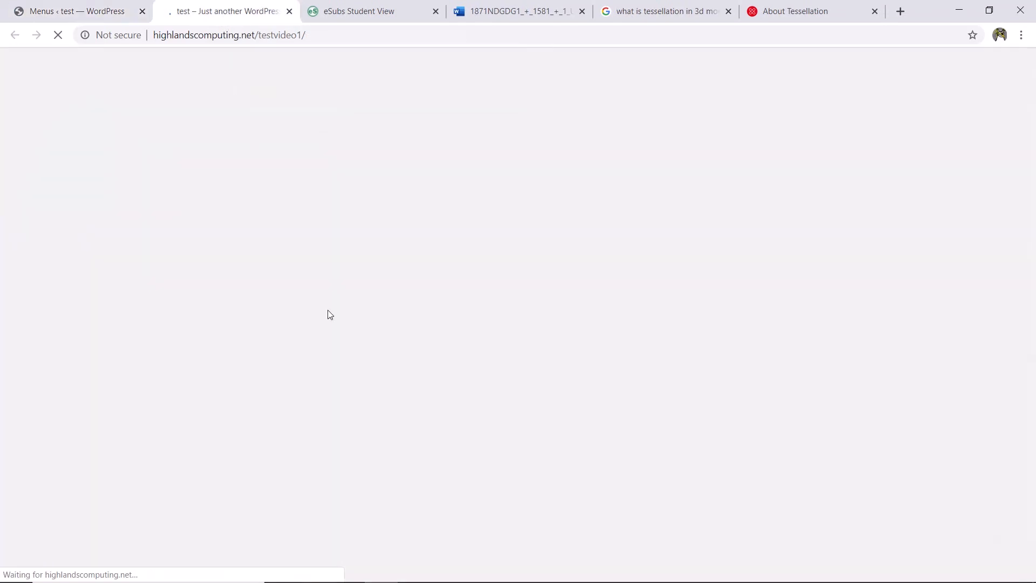
scroll(412, 401, down, 3)
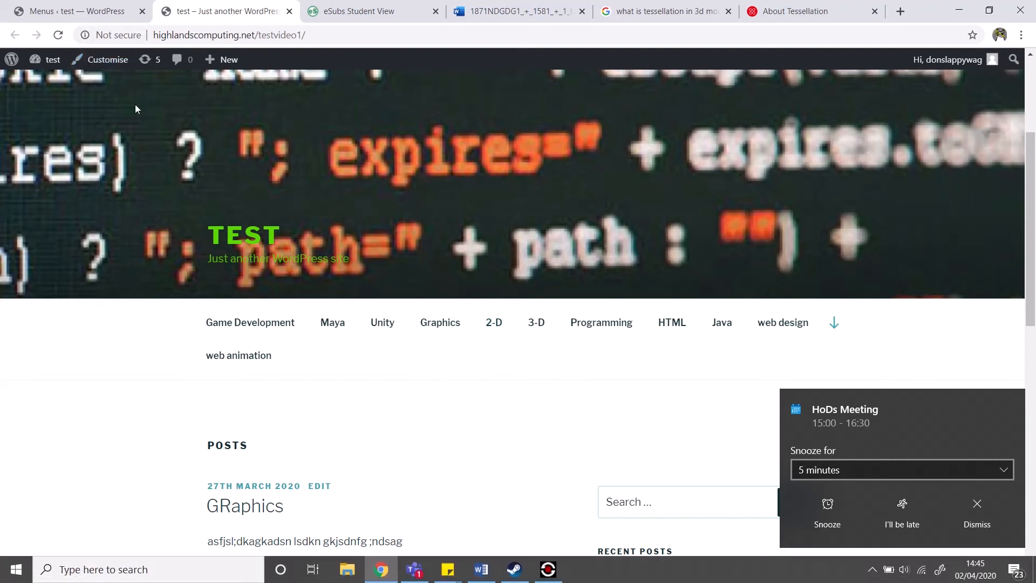
In Menu 1, nest Maya and Unity under Game Development, and 2-D and 3-D under Graphics
click(105, 7)
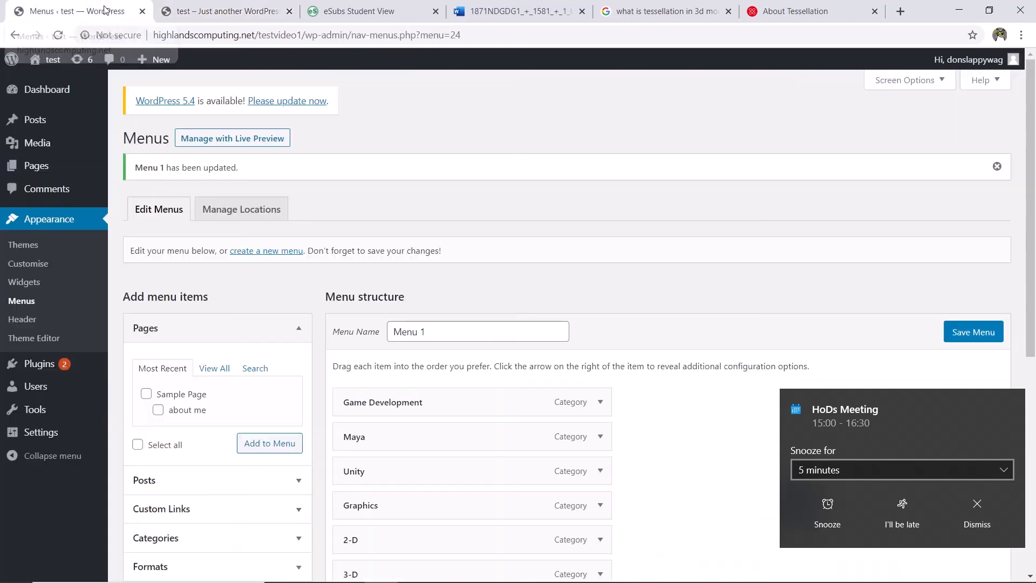
scroll(419, 397, down, 2)
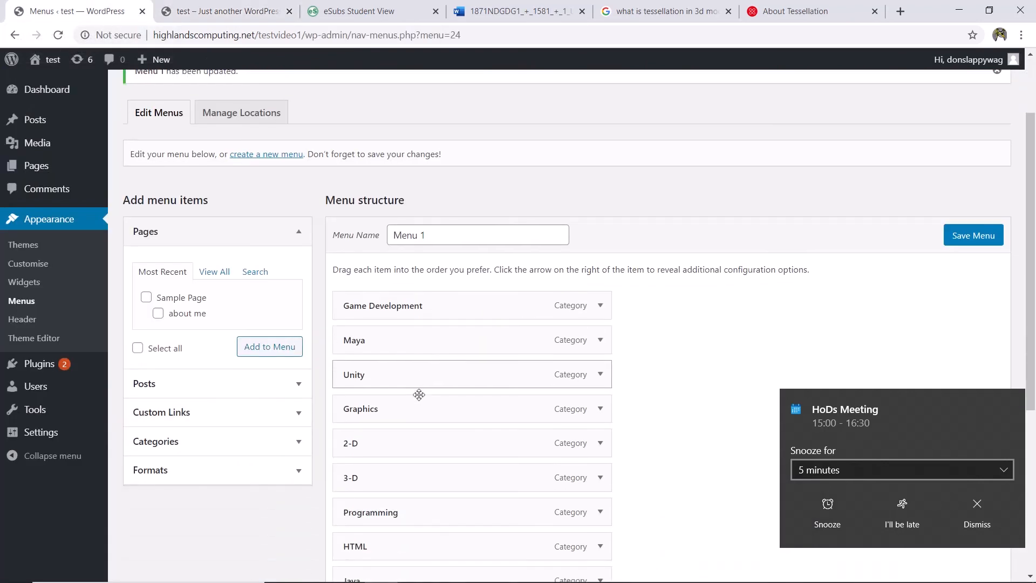
drag(382, 306, 405, 300)
drag(384, 337, 394, 372)
scroll(386, 359, down, 1)
scroll(391, 375, down, 1)
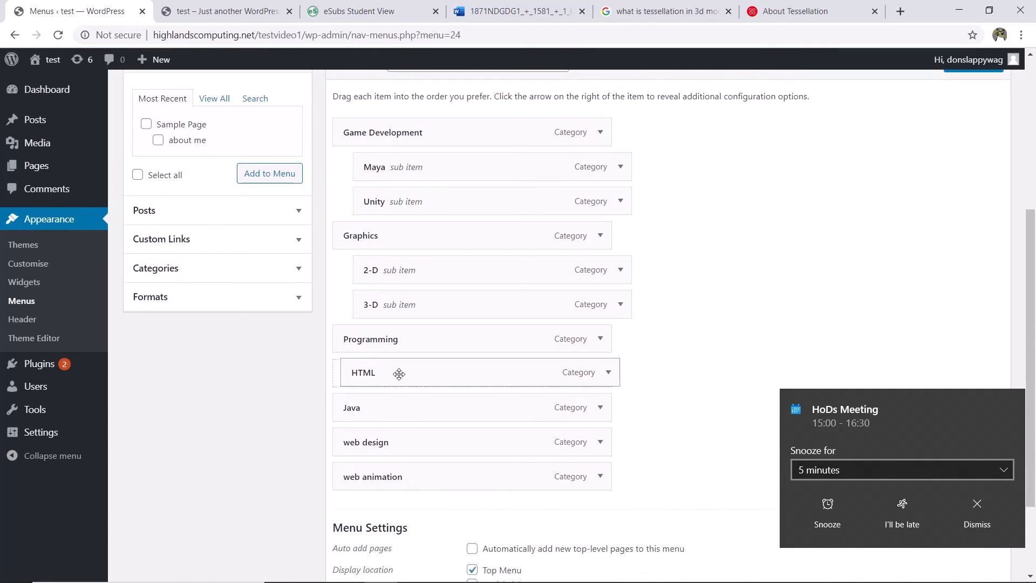
Nest Java under Programming and HTML and web animation under web design, then save Menu 1
drag(370, 383, 396, 378)
drag(357, 407, 405, 440)
mouse_move(389, 489)
mouse_down()
mouse_move(428, 486)
mouse_move(396, 479)
mouse_move(412, 491)
mouse_move(407, 480)
mouse_up()
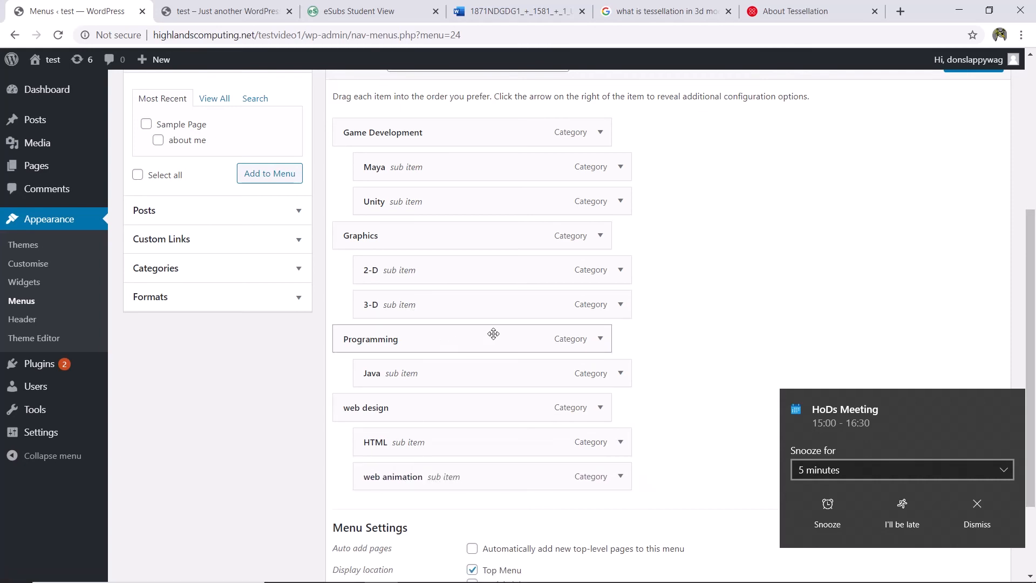
scroll(742, 381, up, 2)
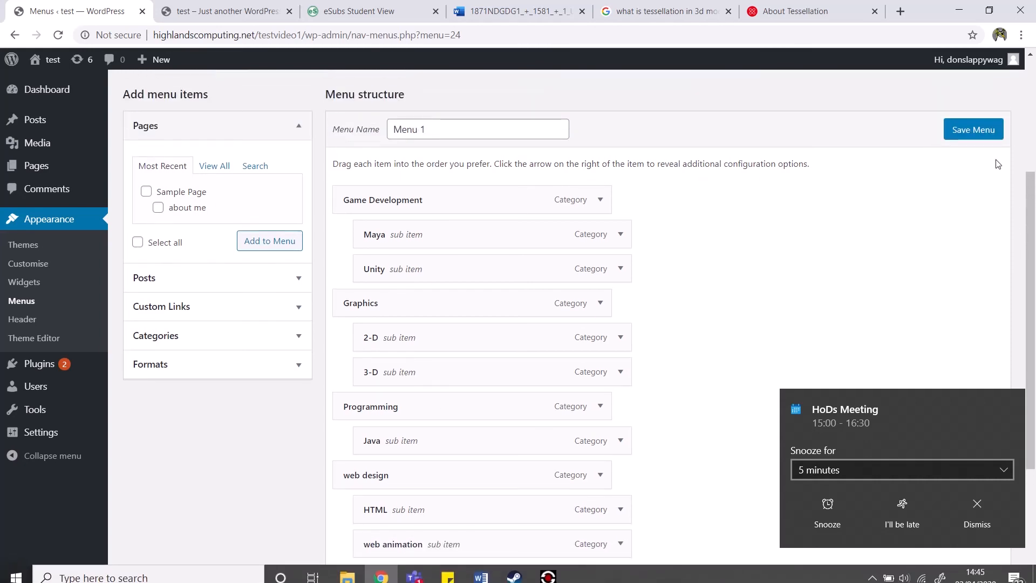
click(980, 134)
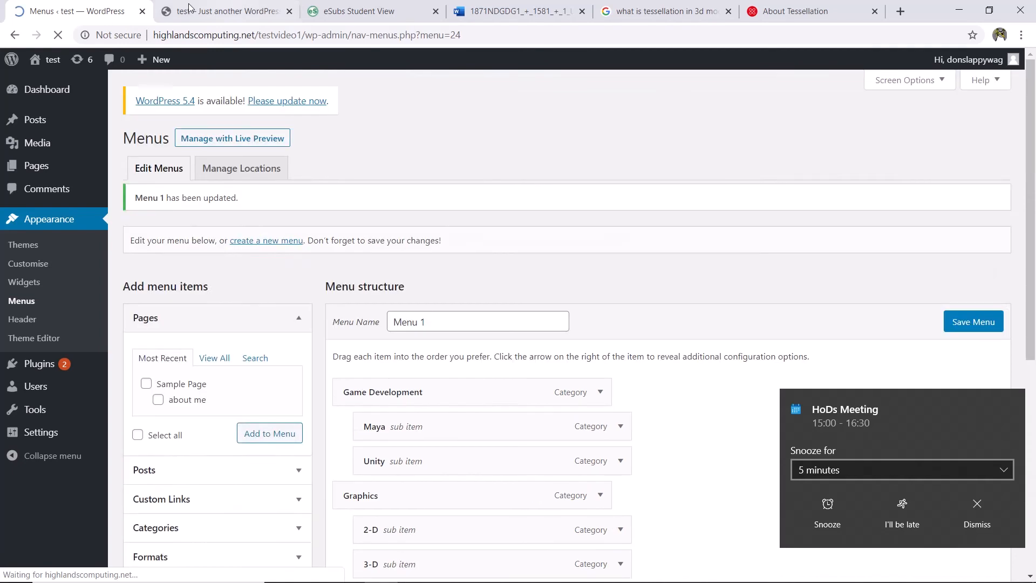
Reload the live site and check the submenus of its navigation menu
click(201, 10)
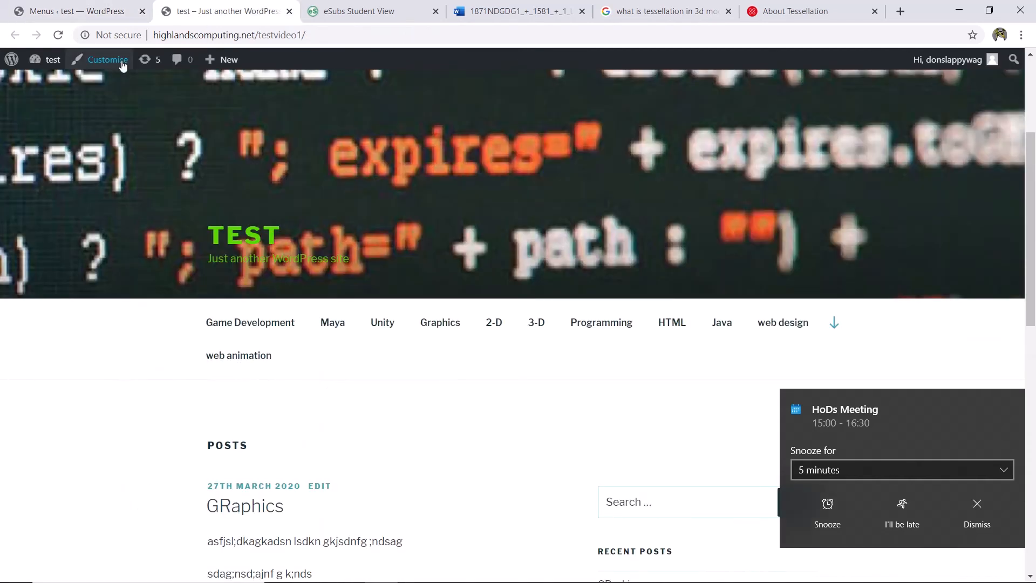
click(58, 35)
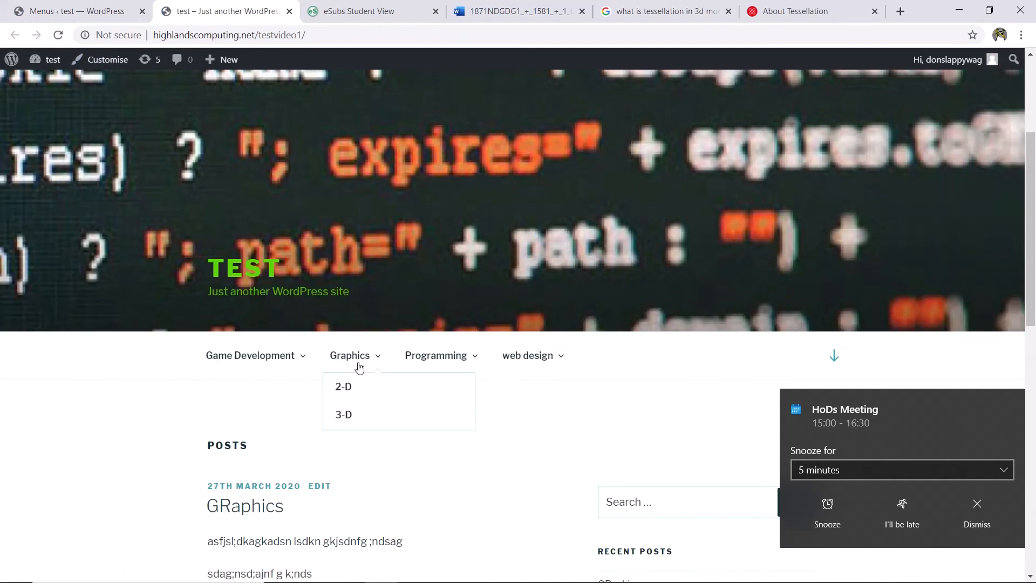
mouse_move(506, 362)
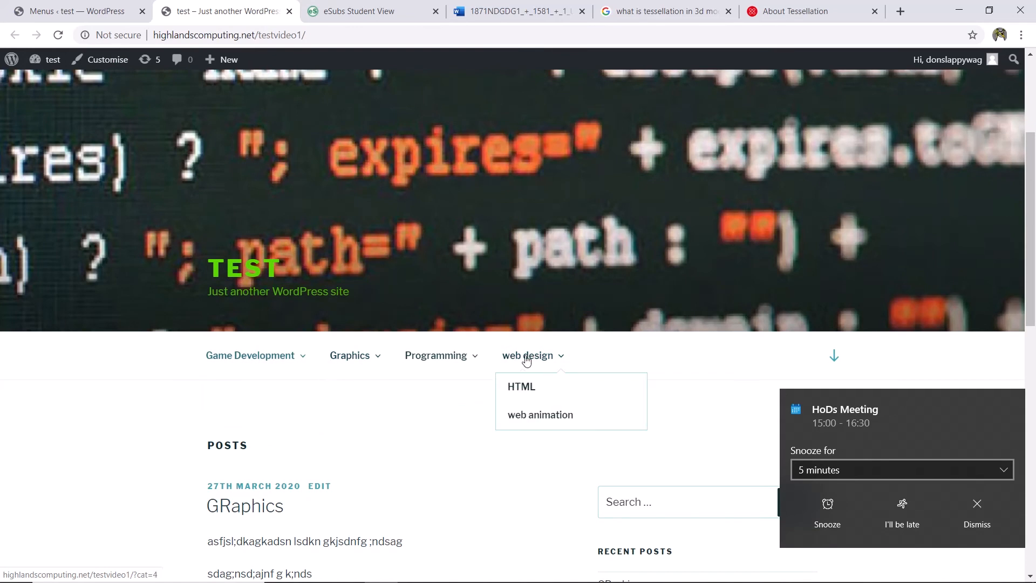
Return to the site's admin area and open the list of all posts
click(81, 15)
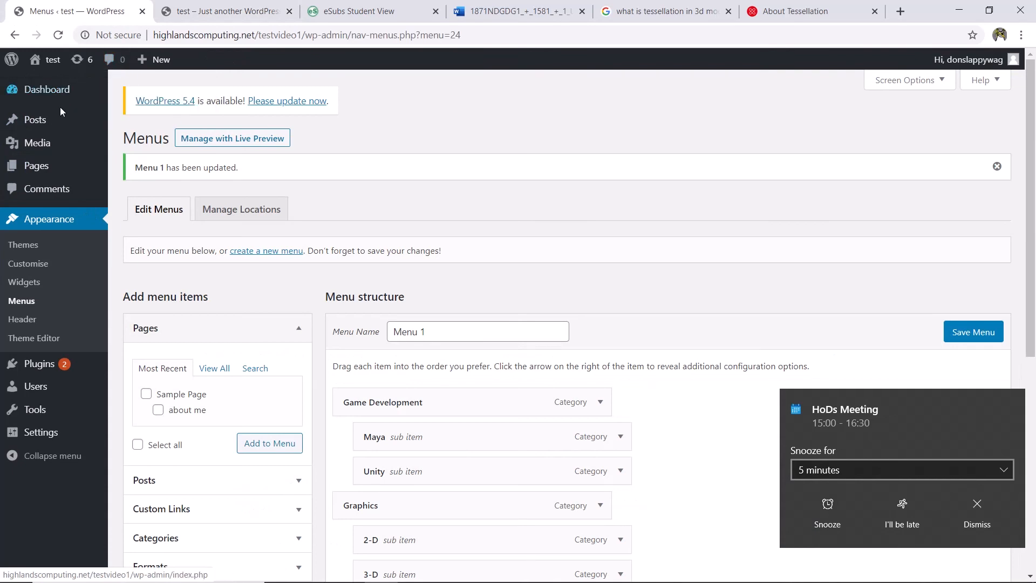
mouse_move(46, 128)
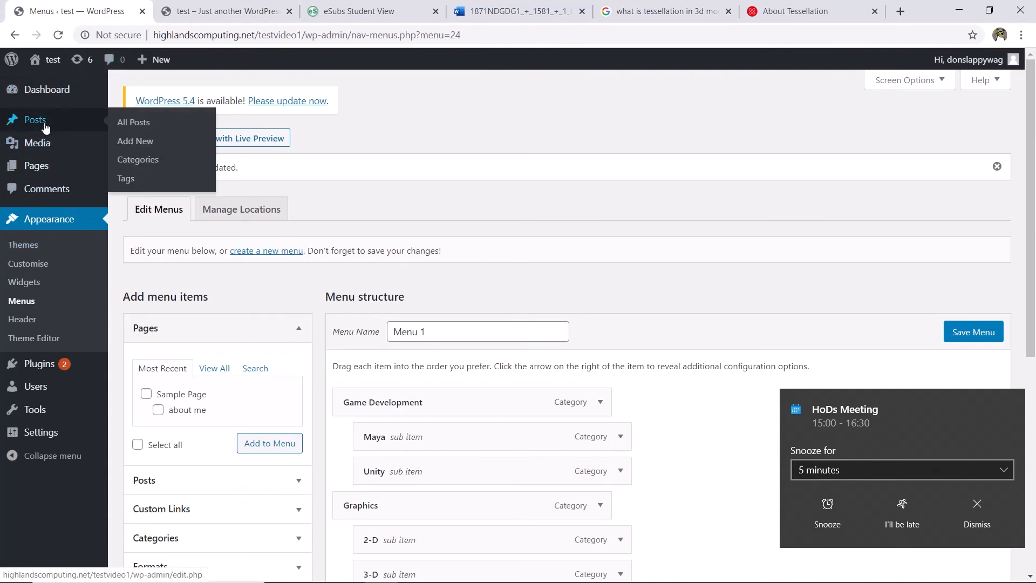
click(133, 129)
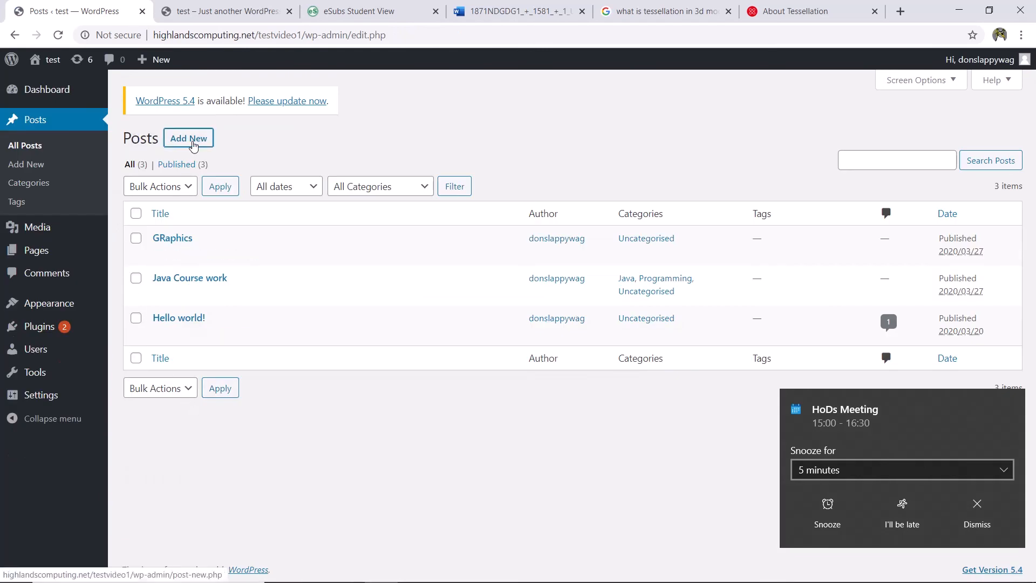
click(190, 141)
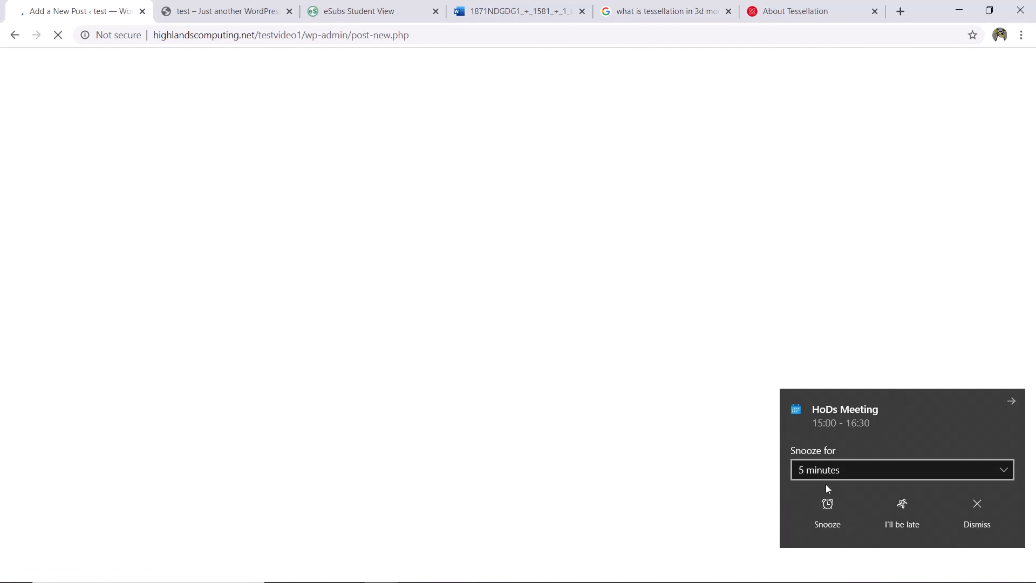
click(978, 519)
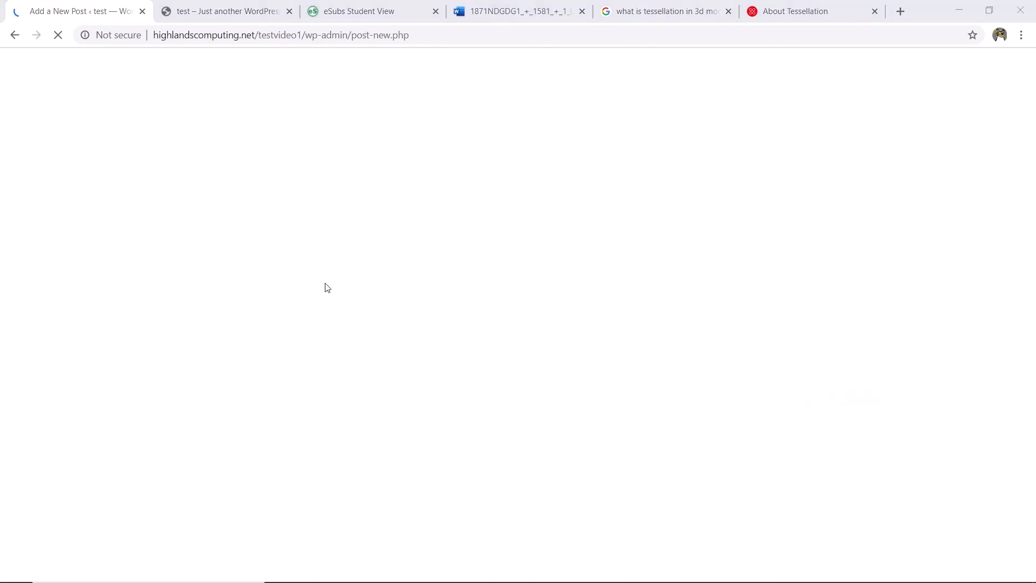
click(113, 14)
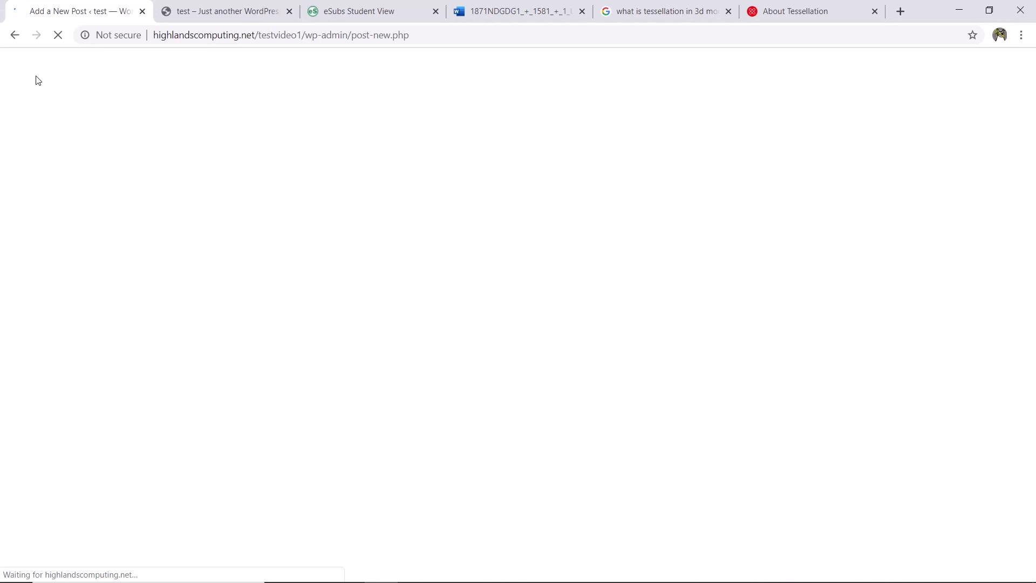
click(59, 36)
click(12, 35)
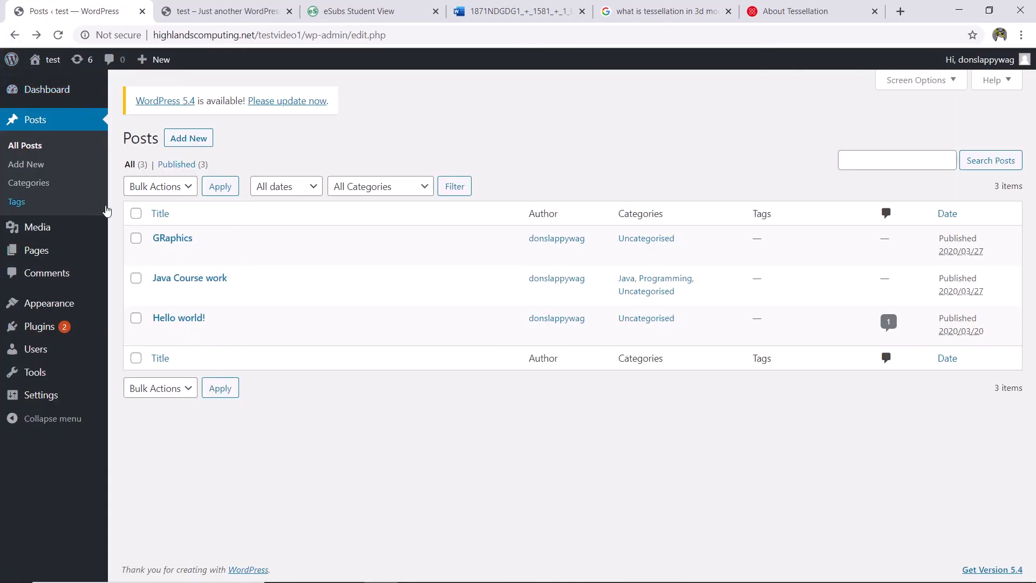
Start a new post titled "Game Development Blog" with the body text "this is a game dev blog post blah blah"
click(189, 139)
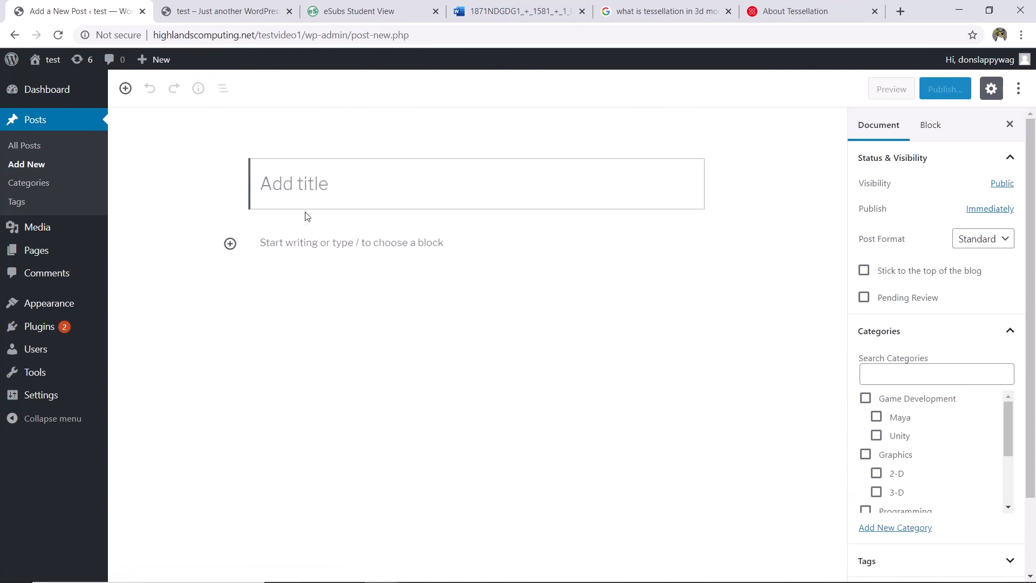
text(Game Development Blog)
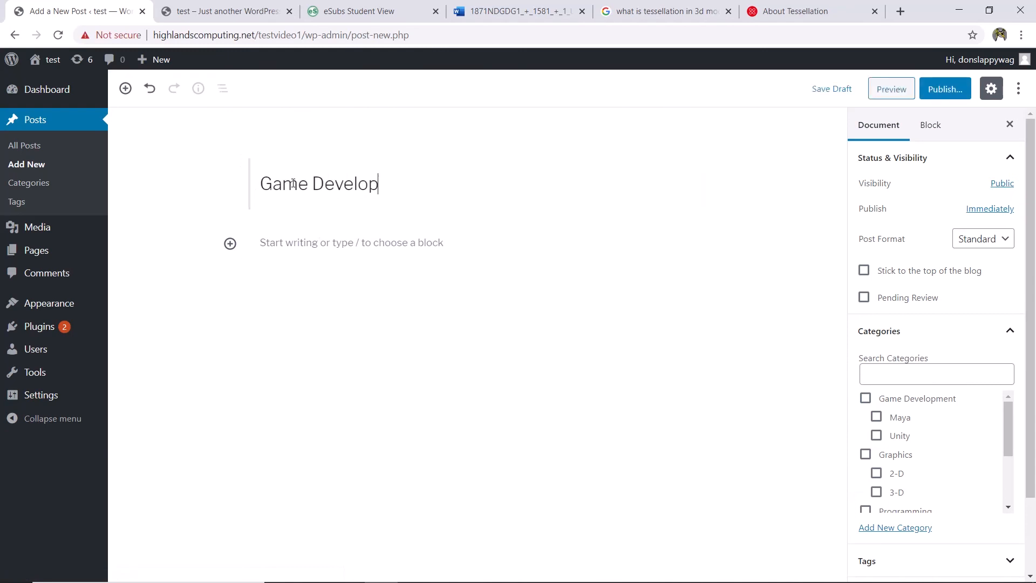
click(324, 242)
text(this is a ga)
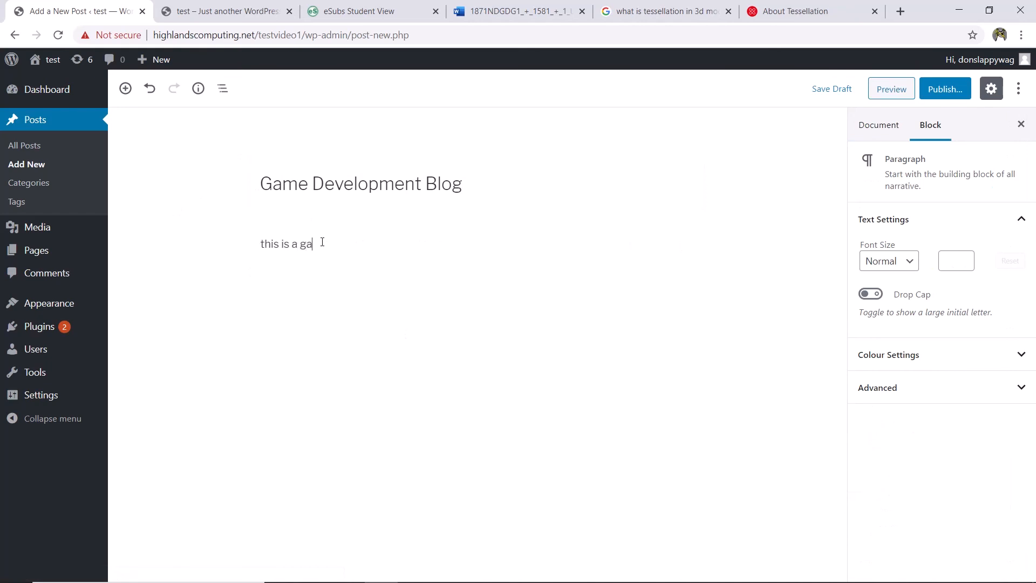
text(me dev blog post blah blah)
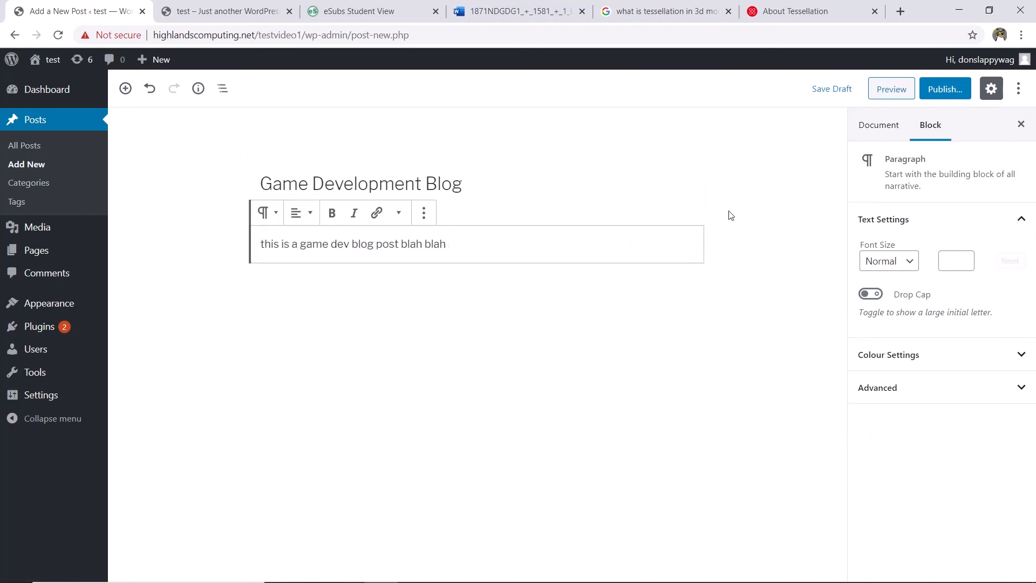
Publish the Game Development Blog post and close the publishing confirmation
click(945, 97)
click(945, 99)
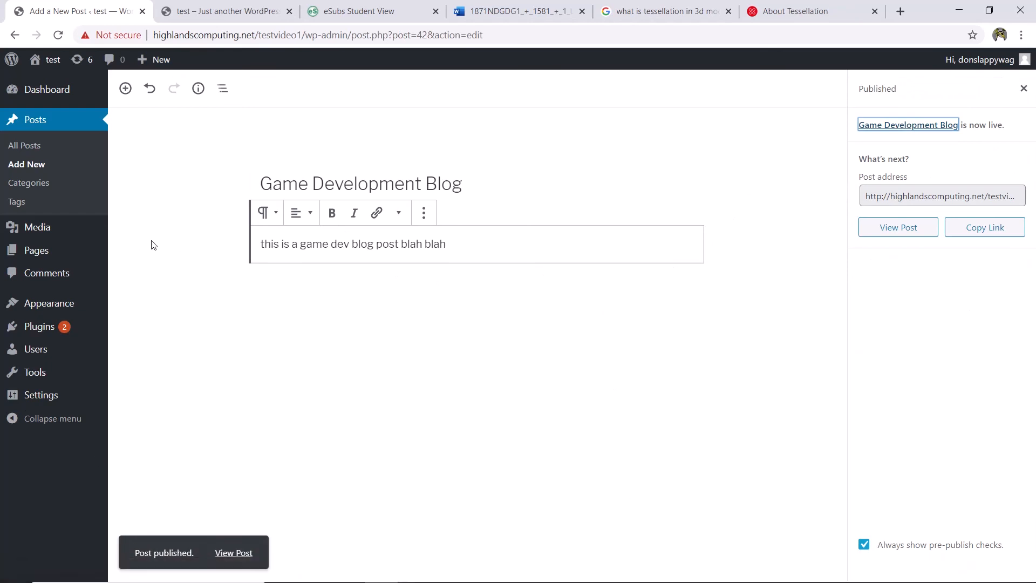
click(1024, 88)
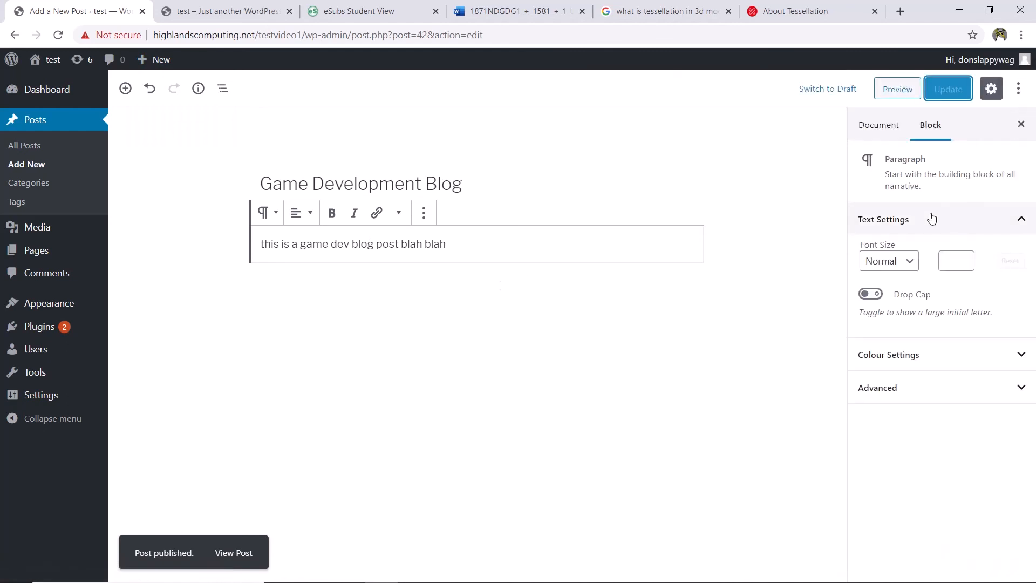
Change the Game Development Blog post's category from Uncategorised to Game Development and update the published post
click(875, 132)
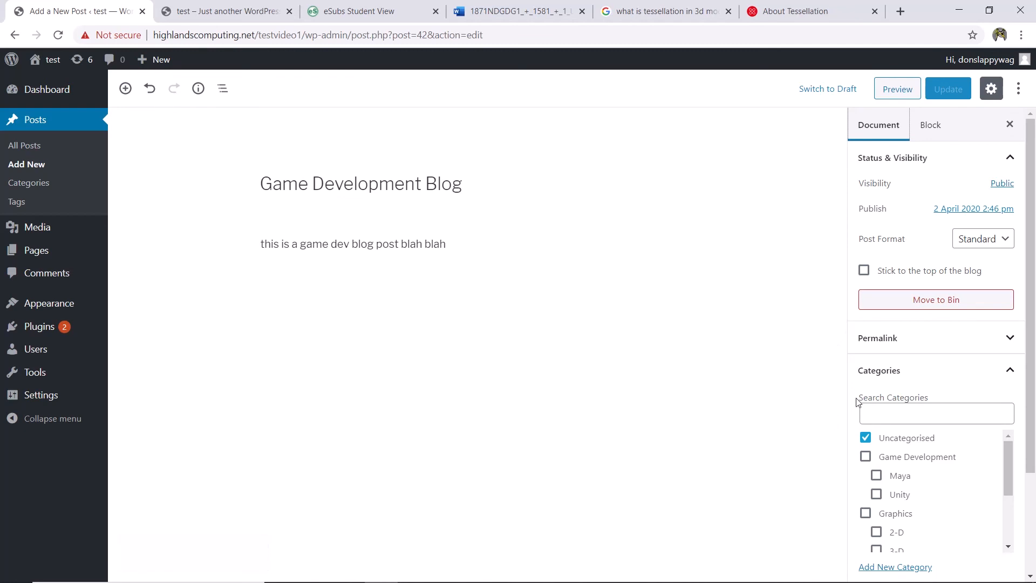
scroll(902, 400, down, 6)
scroll(878, 351, up, 5)
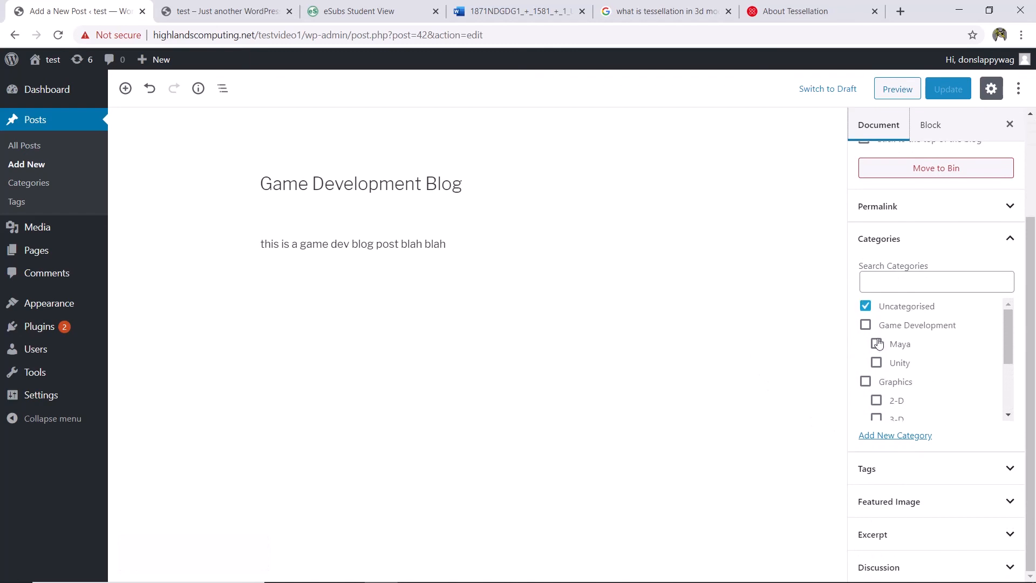
click(866, 307)
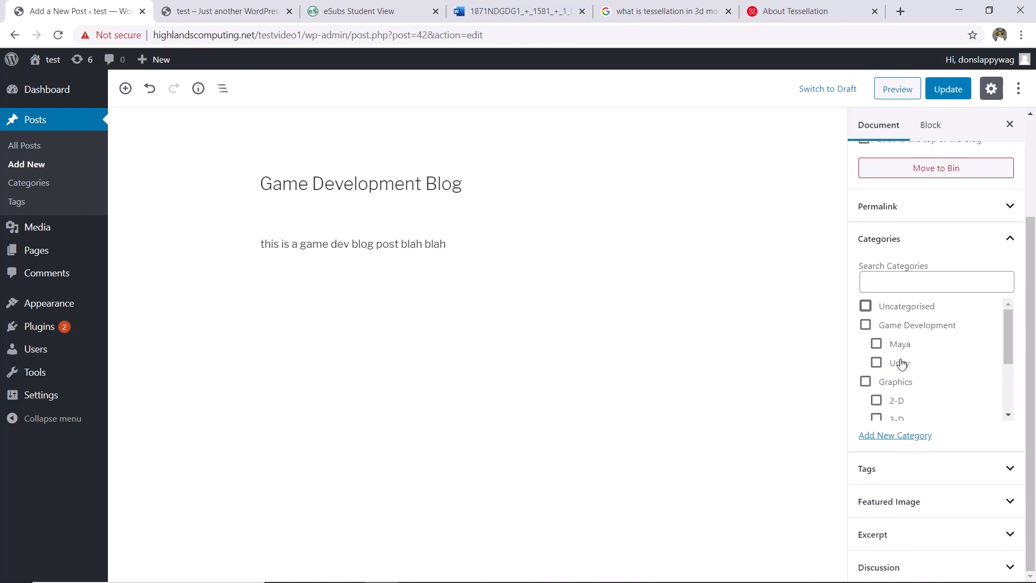
scroll(902, 362, down, 3)
scroll(908, 372, up, 4)
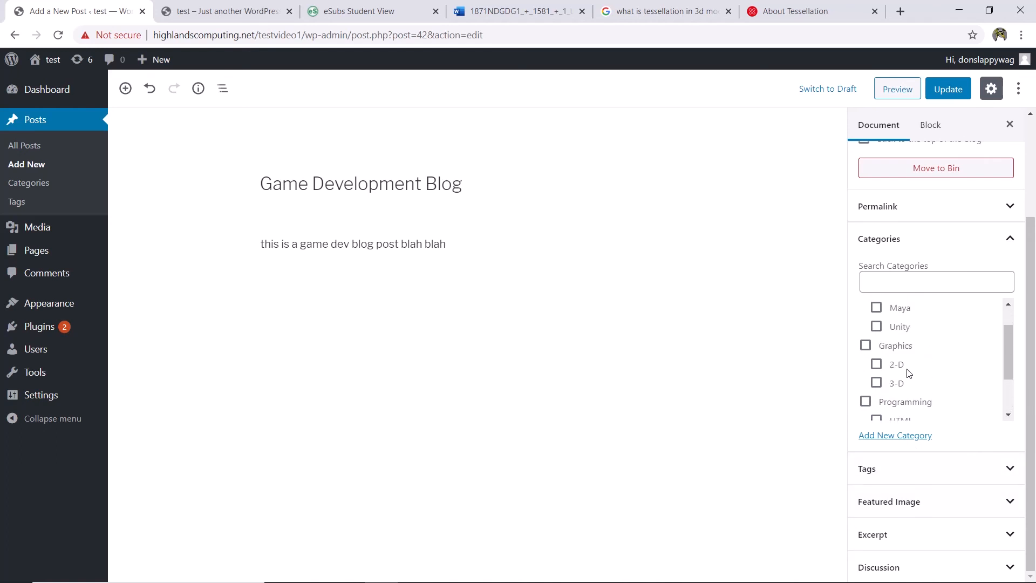
click(866, 324)
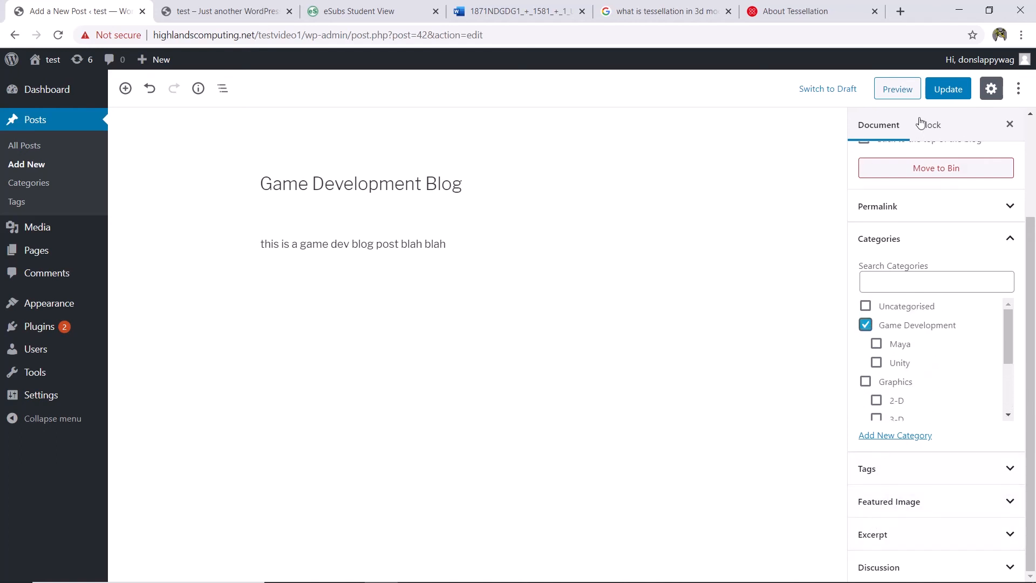
click(943, 98)
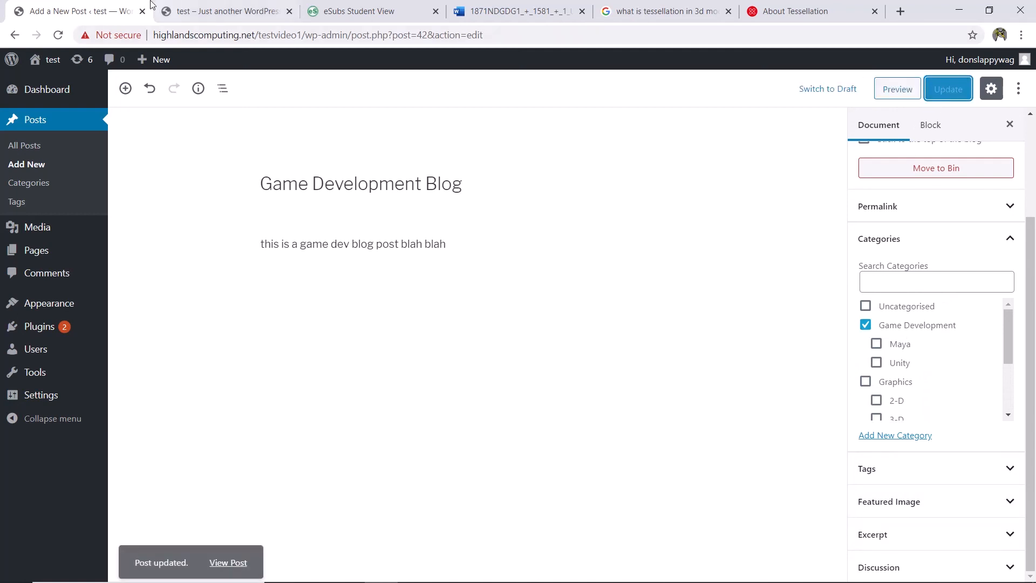
Check the live site's home page and Game Development category page for the post, and return to the post editor
click(180, 4)
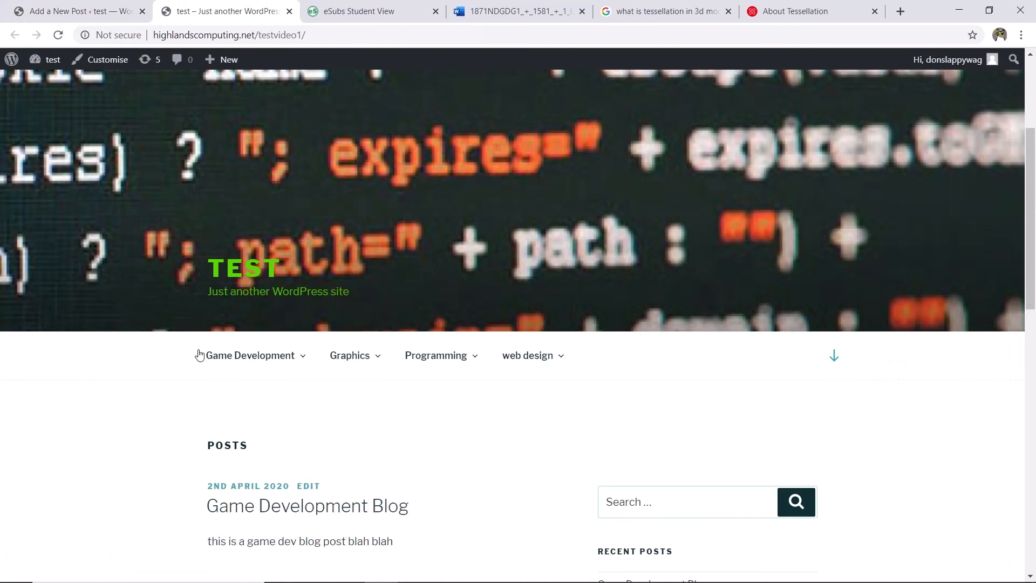
scroll(350, 496, down, 2)
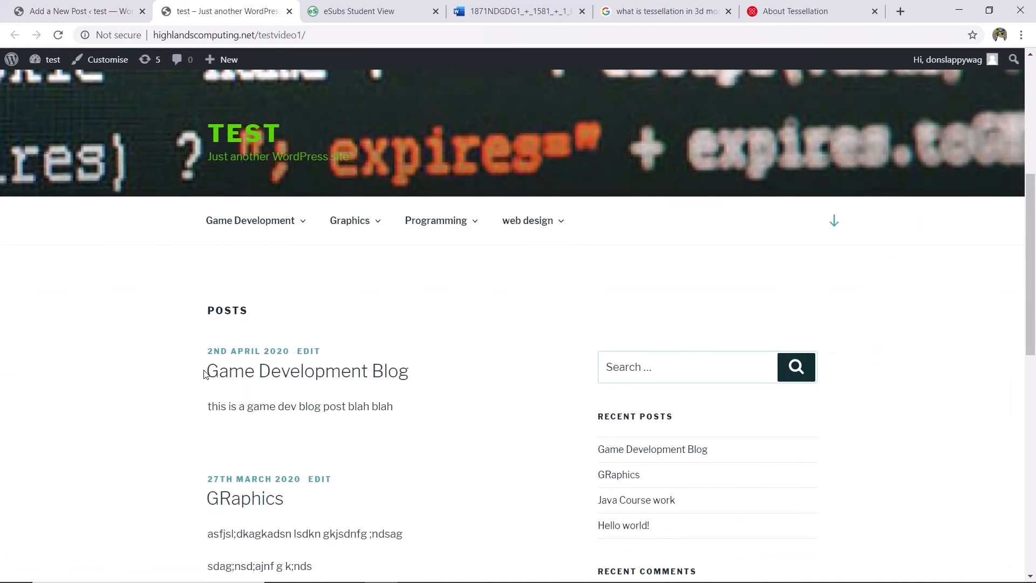
click(241, 227)
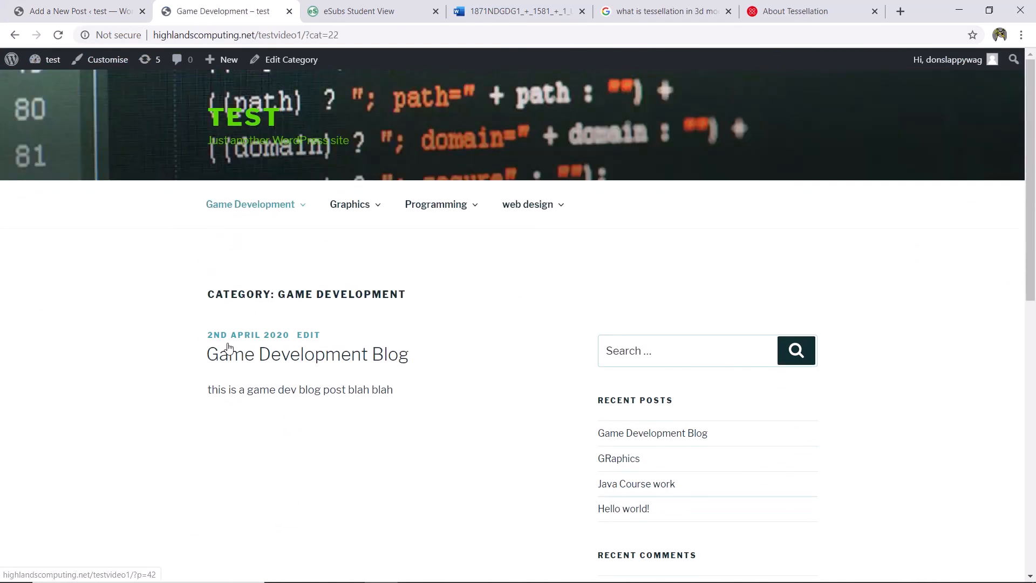
click(76, 11)
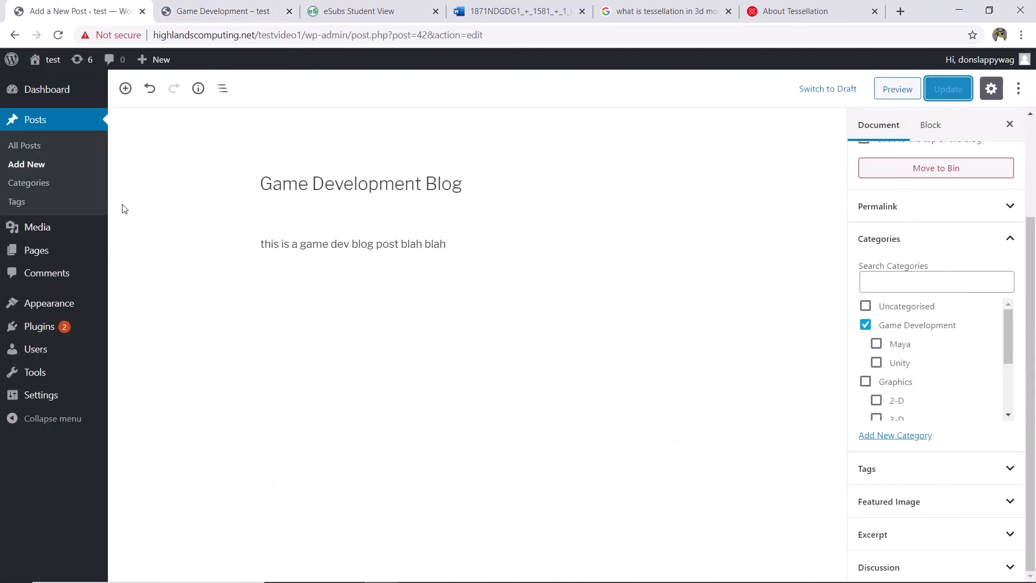